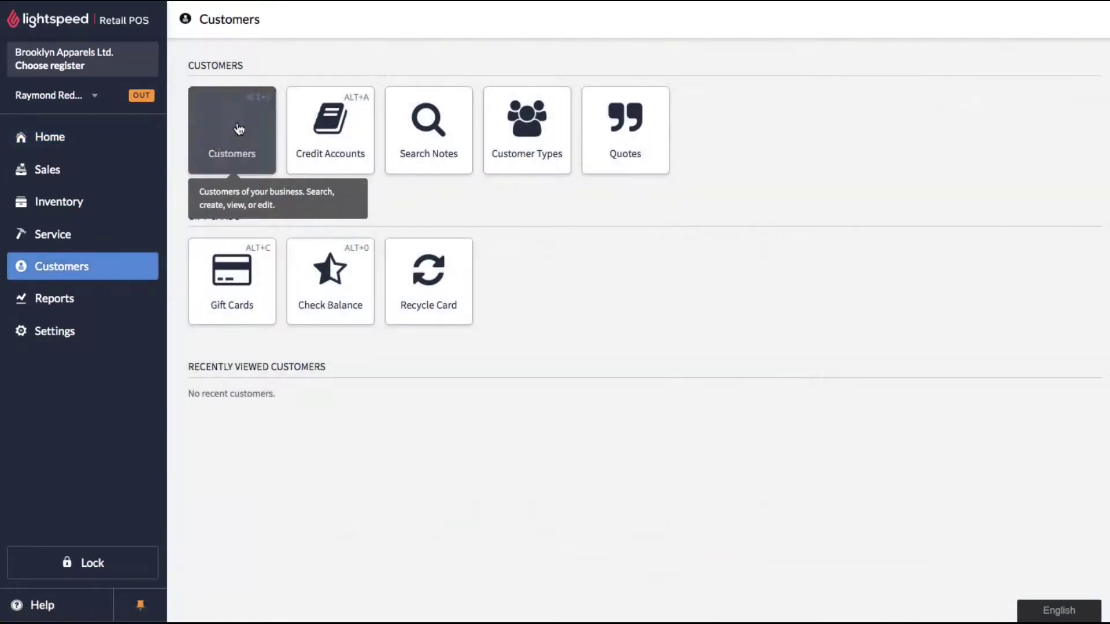
# - Open the Customers list from the home dashboard
pyautogui.click(235, 127)
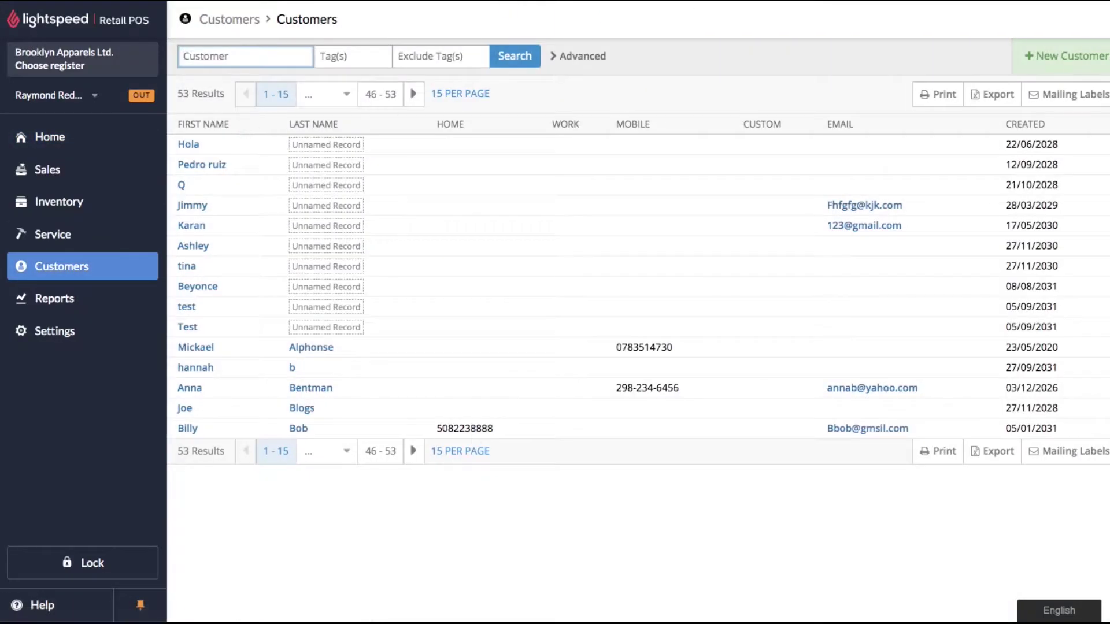
# - Create and save a new customer with their first and last name, discount left at Default/None
pyautogui.click(1063, 55)
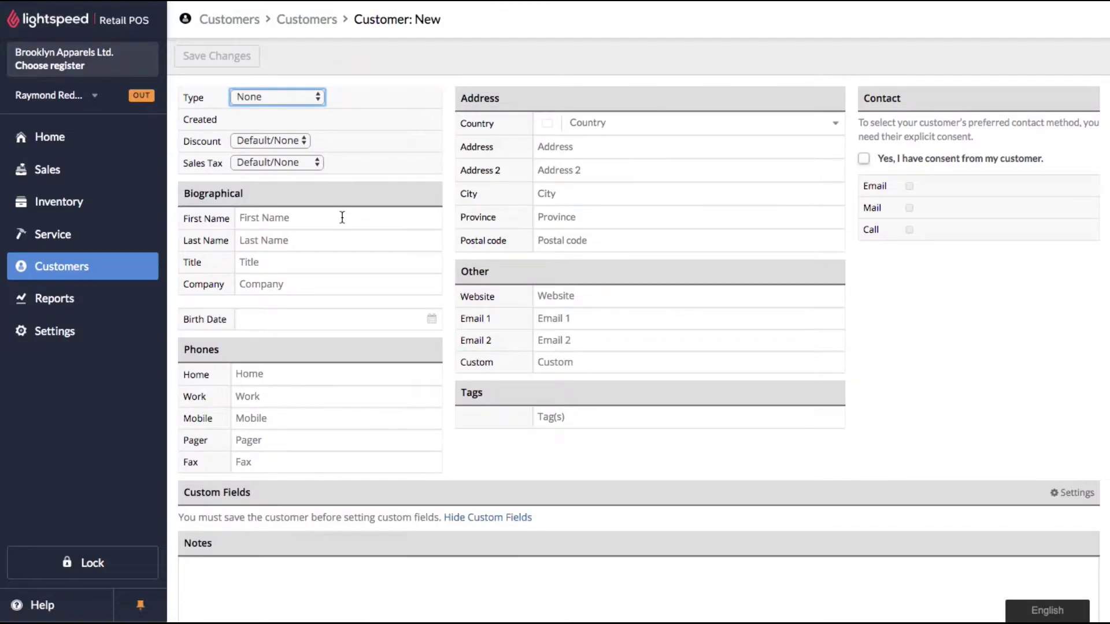
pyautogui.click(345, 218)
pyautogui.write('Elizabeth')
pyautogui.press('Tab')
pyautogui.write('Keen')
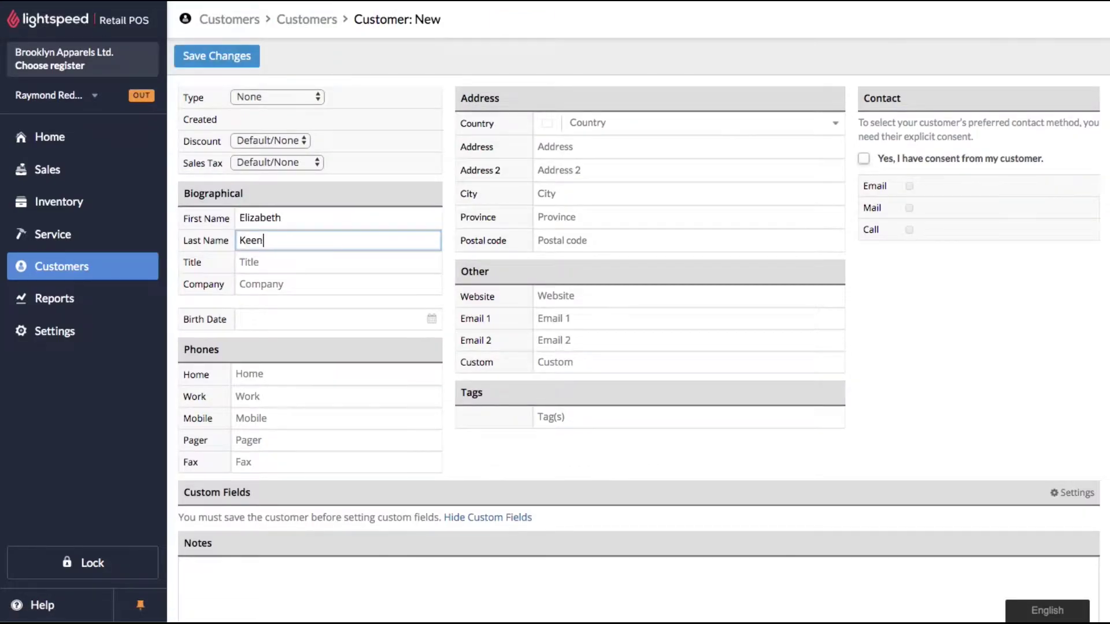
pyautogui.click(232, 64)
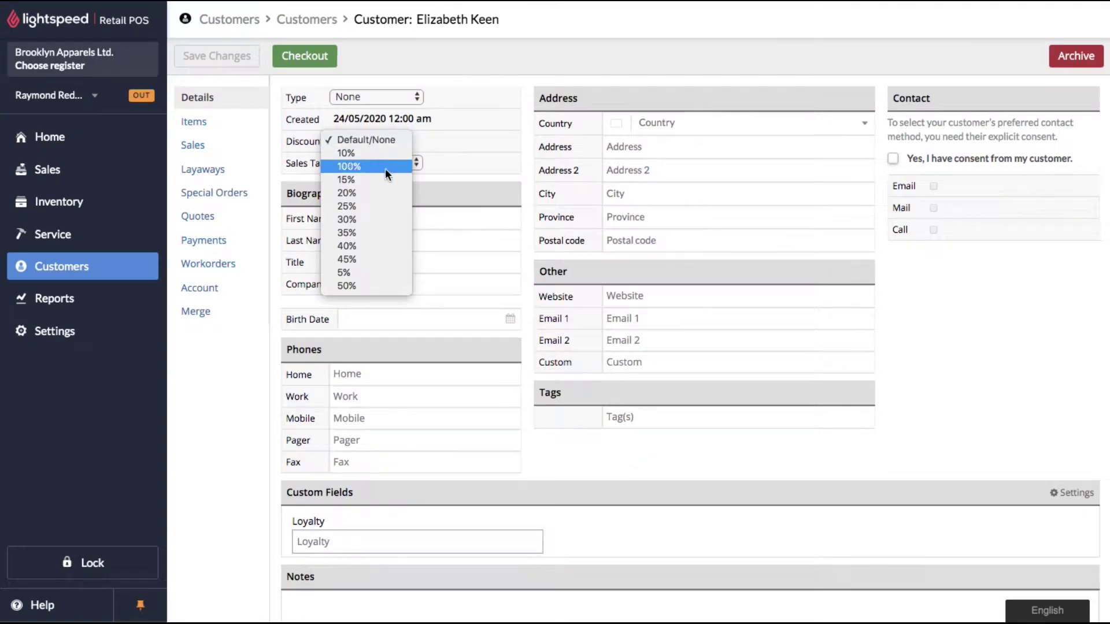
pyautogui.click(434, 148)
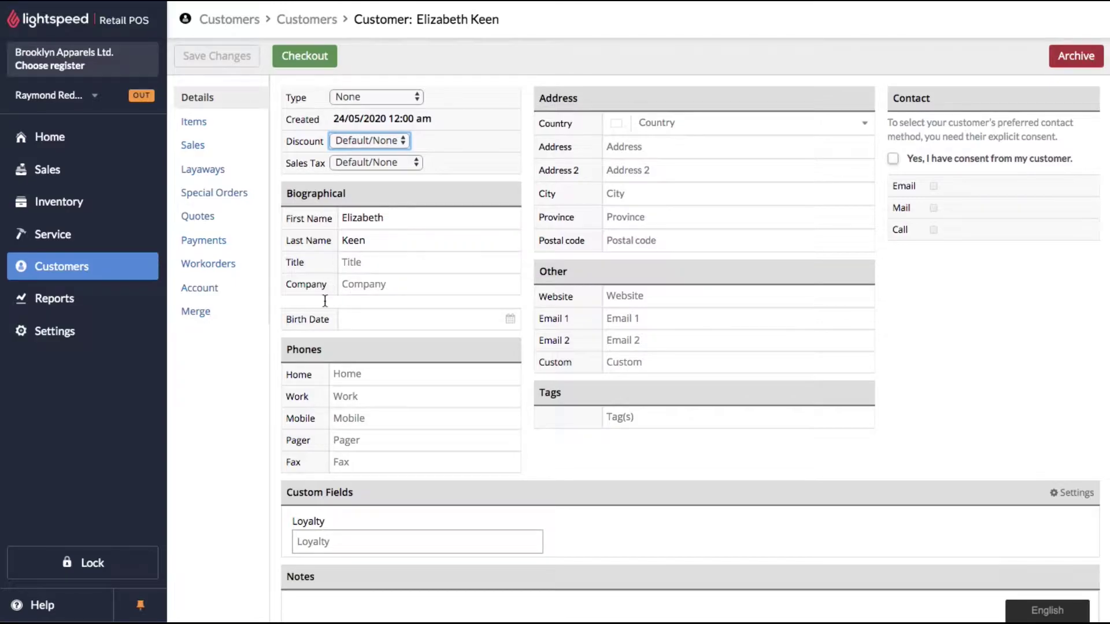
# - Create a Percent discount named 'Employee Discount' at 10% that requires a customer, and save it
pyautogui.click(58, 336)
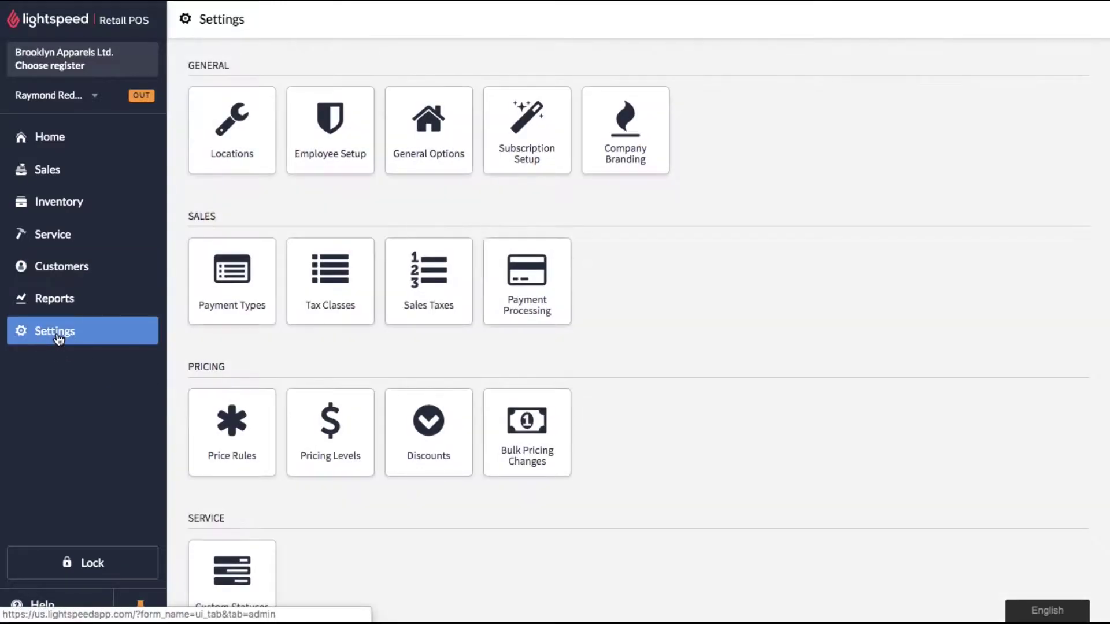
pyautogui.click(421, 435)
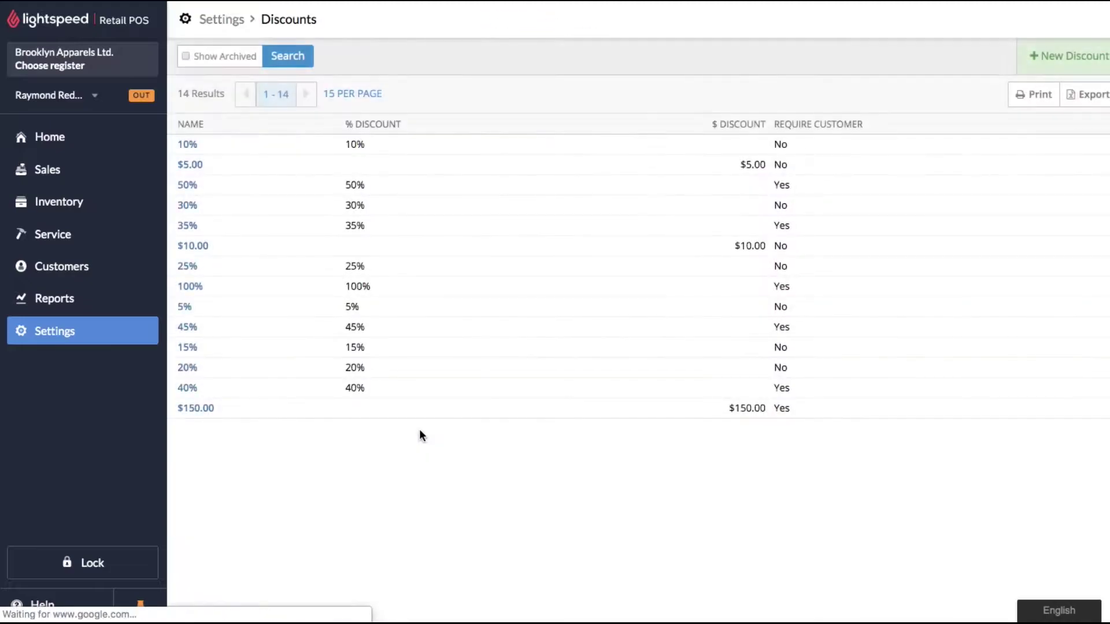
pyautogui.click(1066, 56)
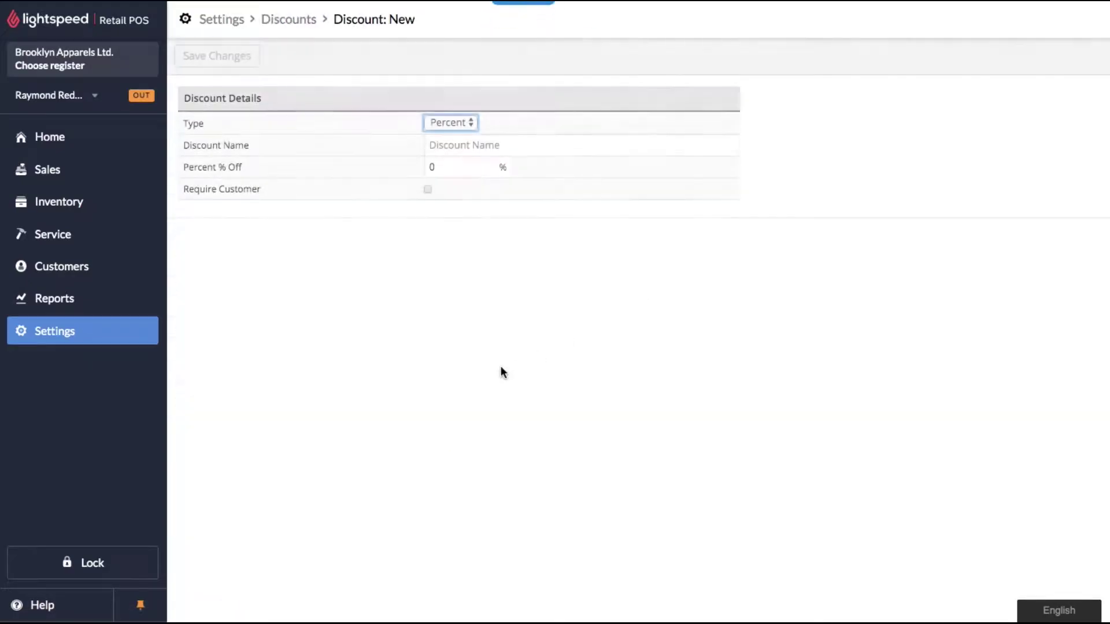
pyautogui.click(456, 124)
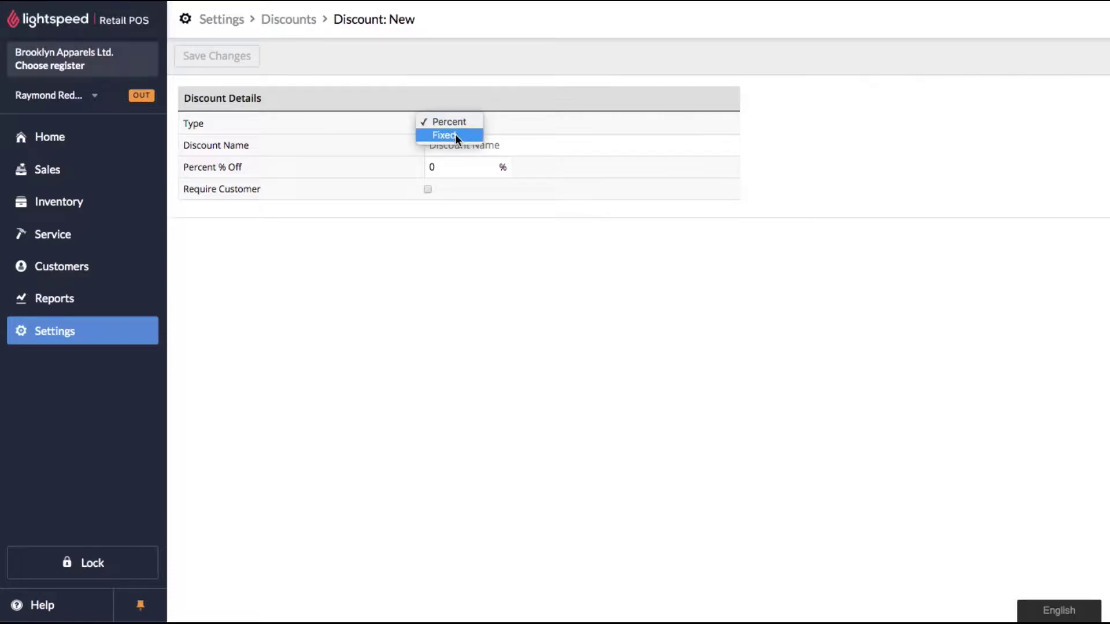
pyautogui.click(454, 124)
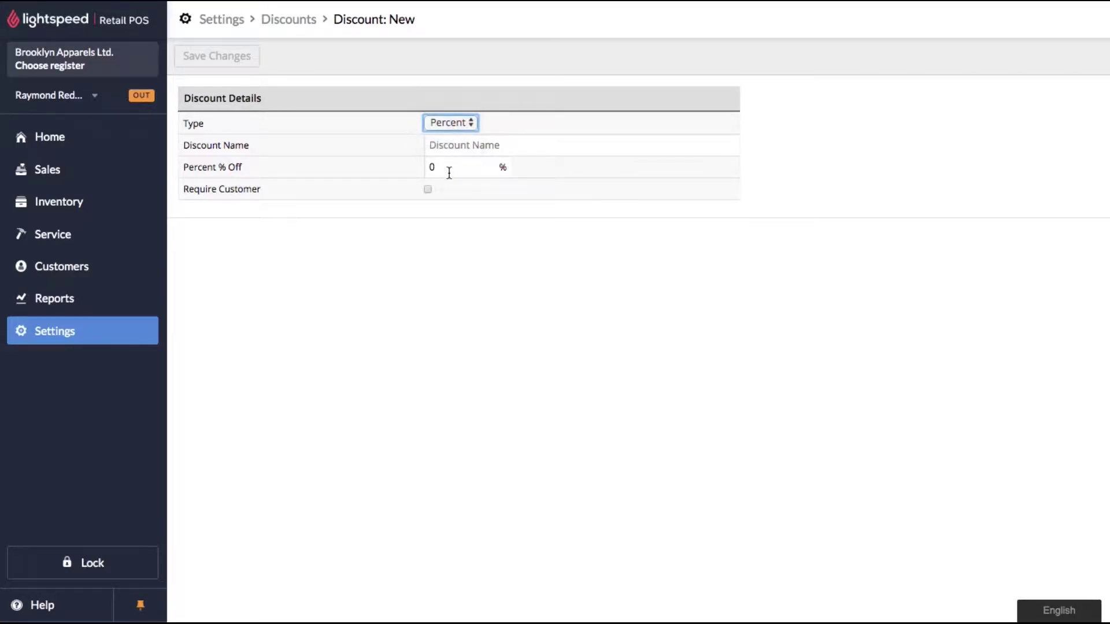
pyautogui.click(446, 147)
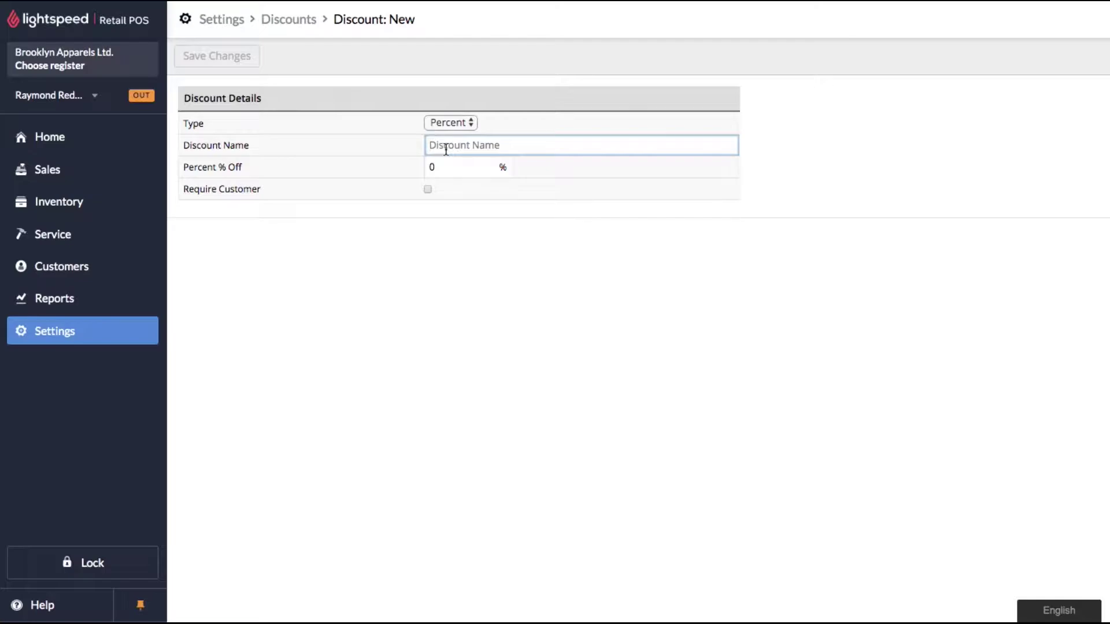
pyautogui.write('Employee')
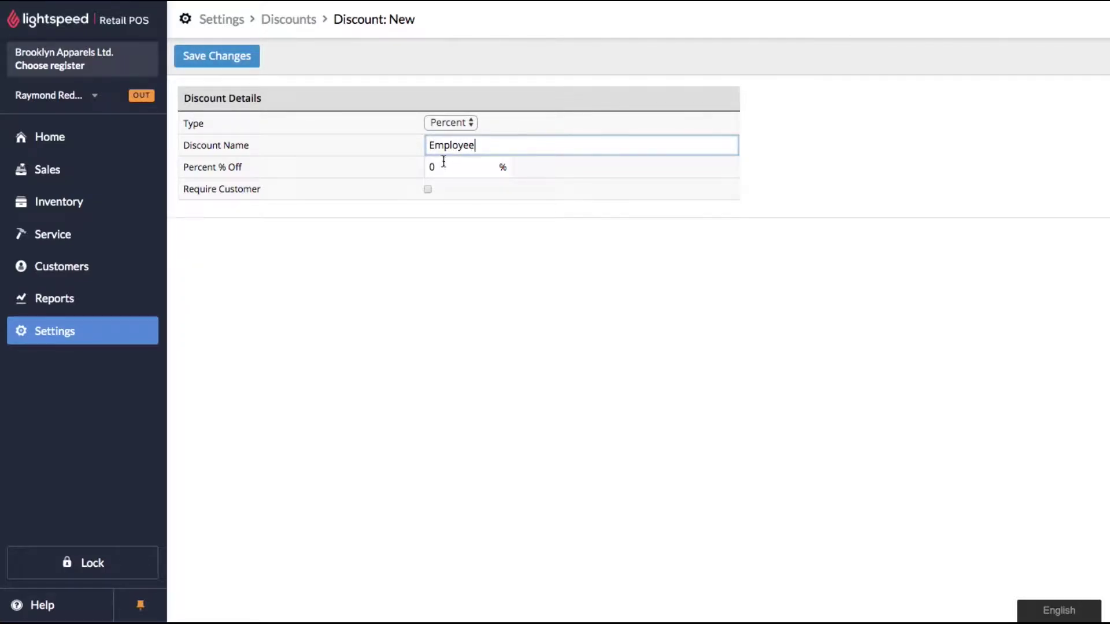
pyautogui.write(' Discount')
pyautogui.click(430, 167)
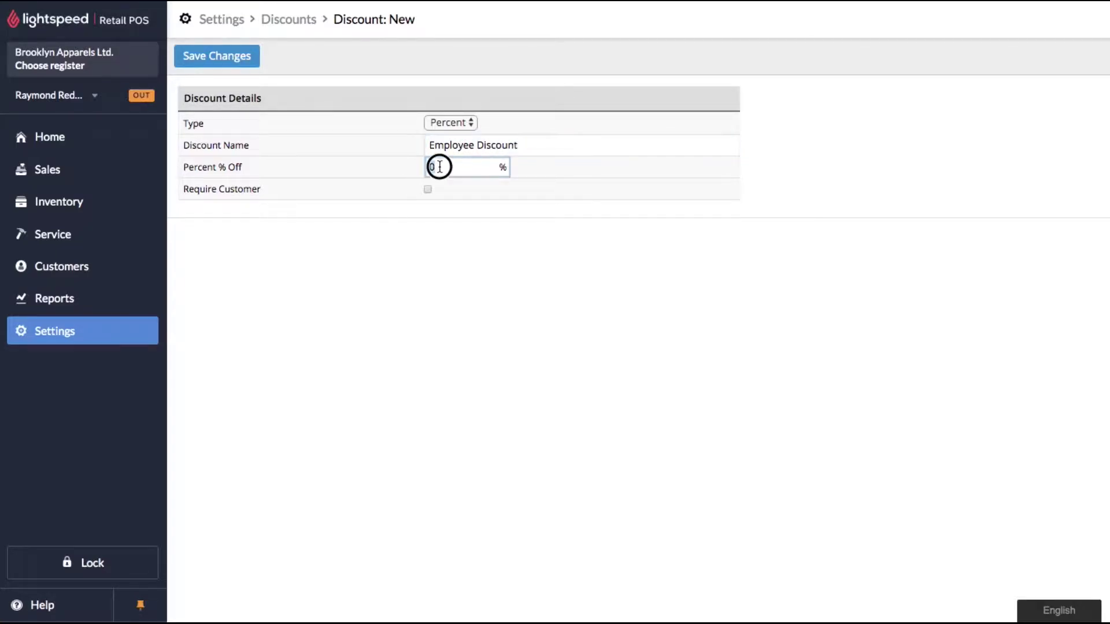
pyautogui.write('10')
pyautogui.click(432, 199)
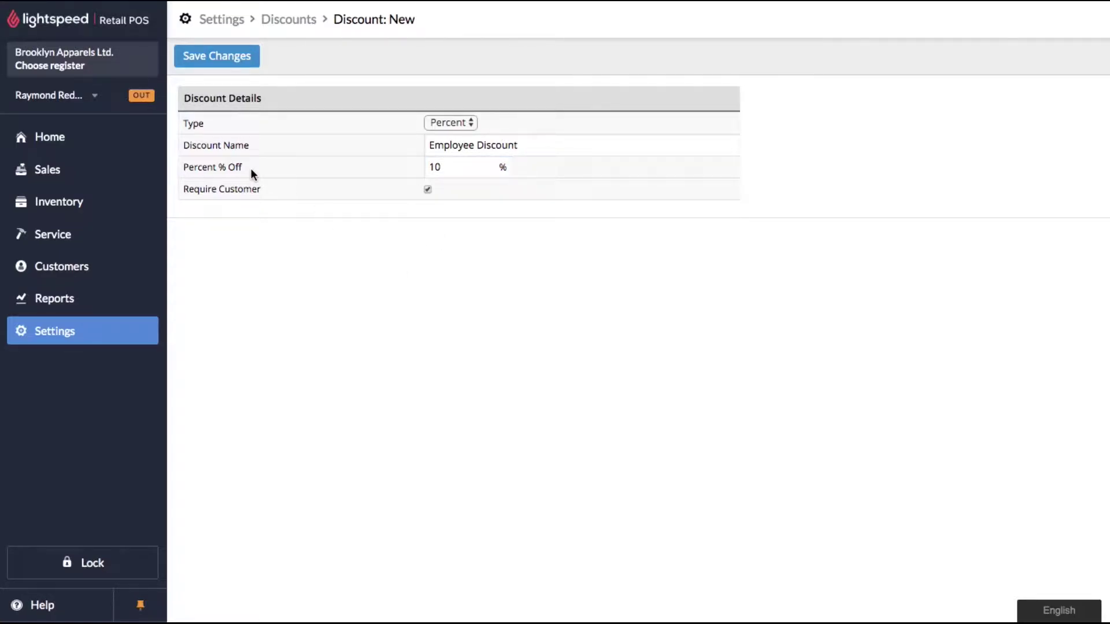
pyautogui.click(219, 55)
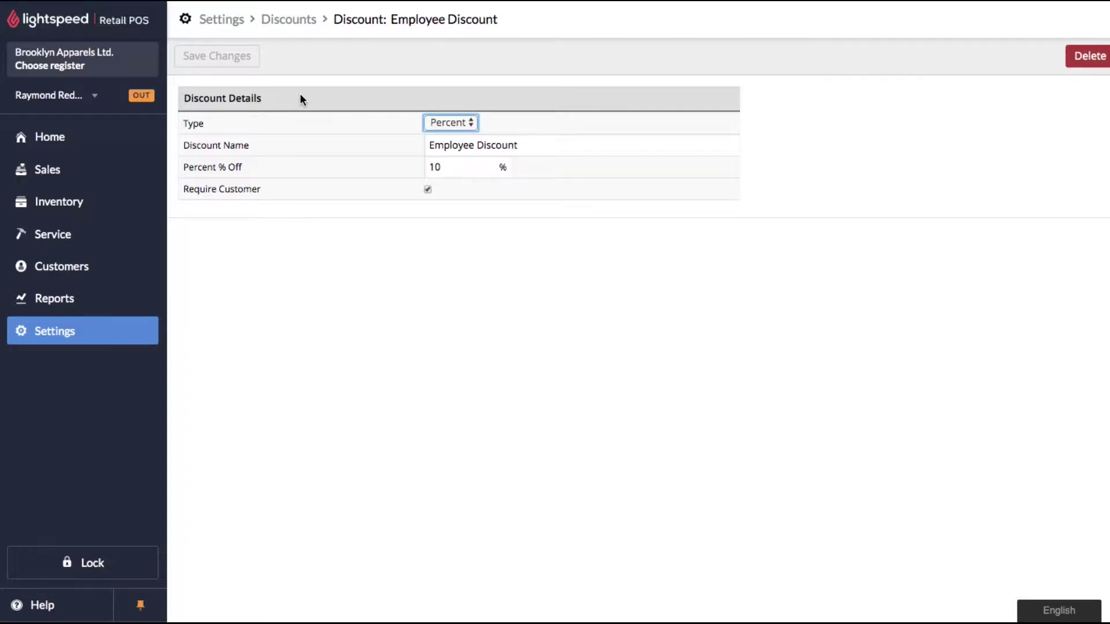
pyautogui.click(56, 266)
# - Search for the customer by last name and save the Employee Discount on their record
pyautogui.click(248, 132)
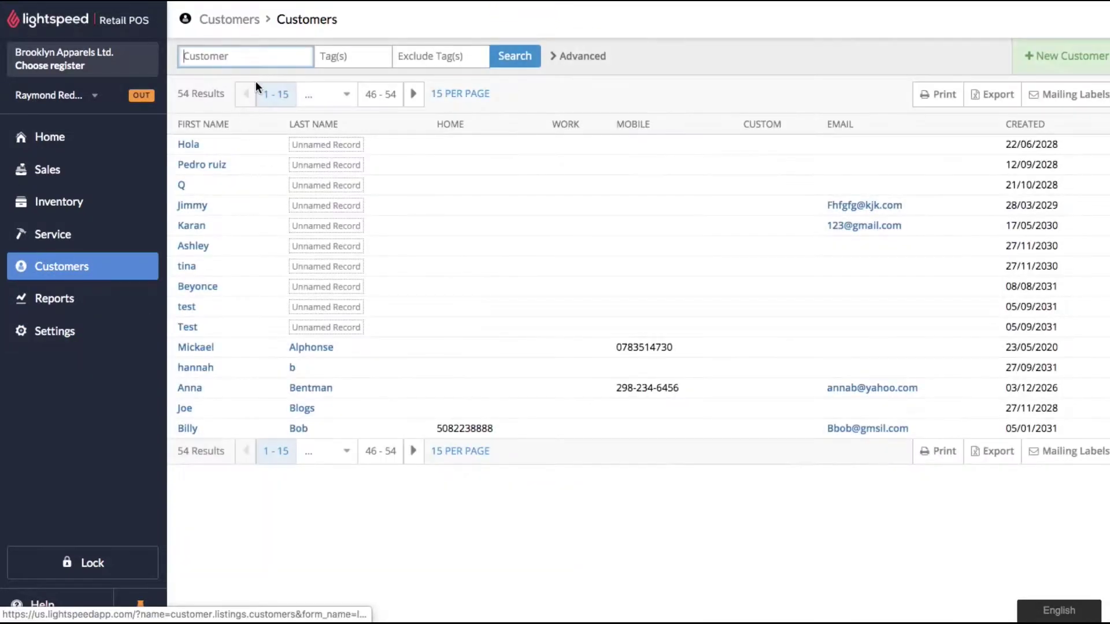
pyautogui.write('keen')
pyautogui.press('Return')
pyautogui.click(197, 144)
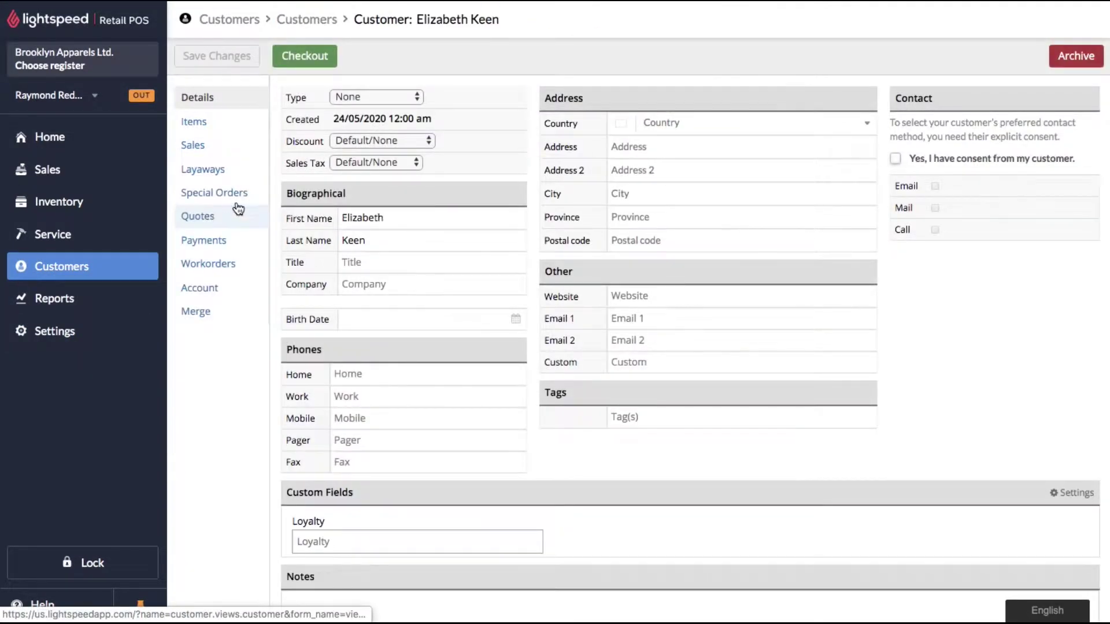
pyautogui.click(349, 141)
pyautogui.click(384, 297)
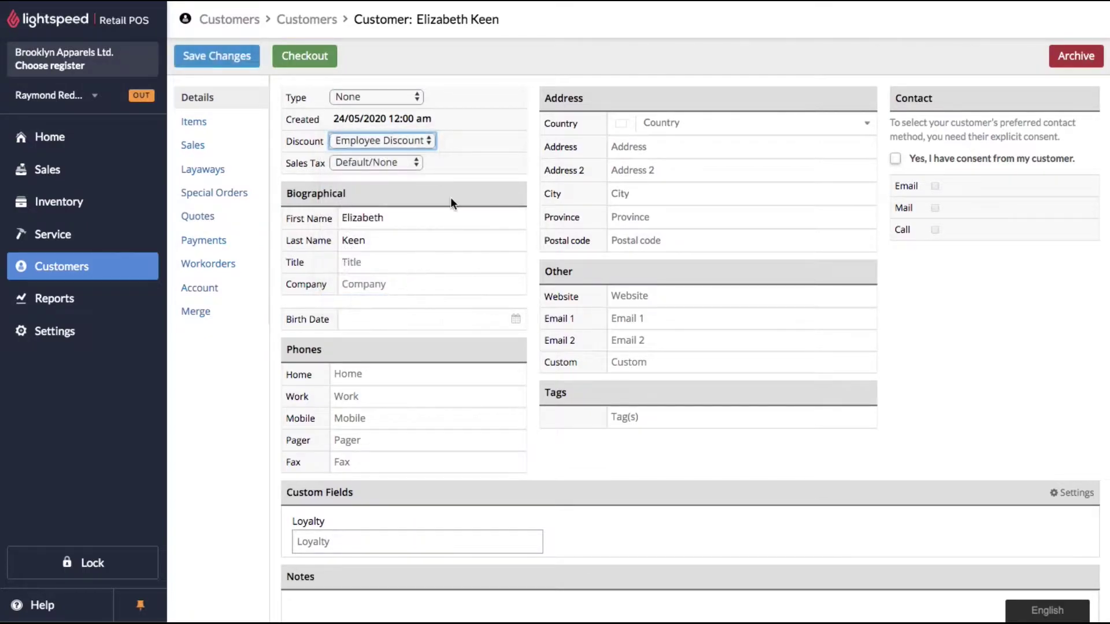
pyautogui.click(232, 58)
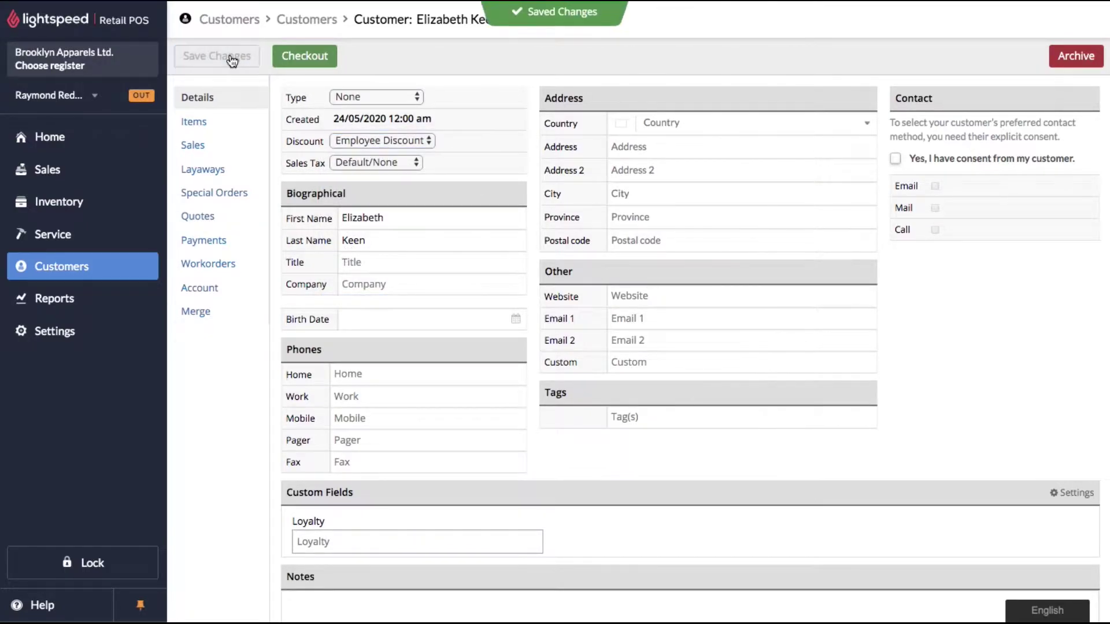
# - Start a sale for the customer, add Generic Product via 'gd', and give that line 15% off
pyautogui.click(329, 60)
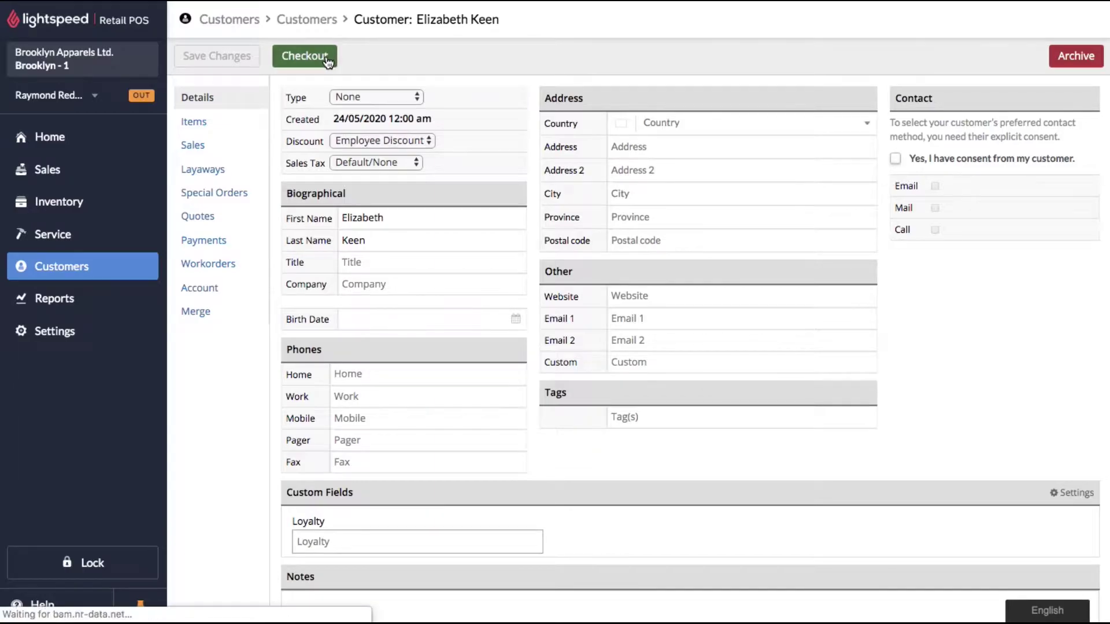
pyautogui.click(261, 94)
pyautogui.write('gd')
pyautogui.press('Return')
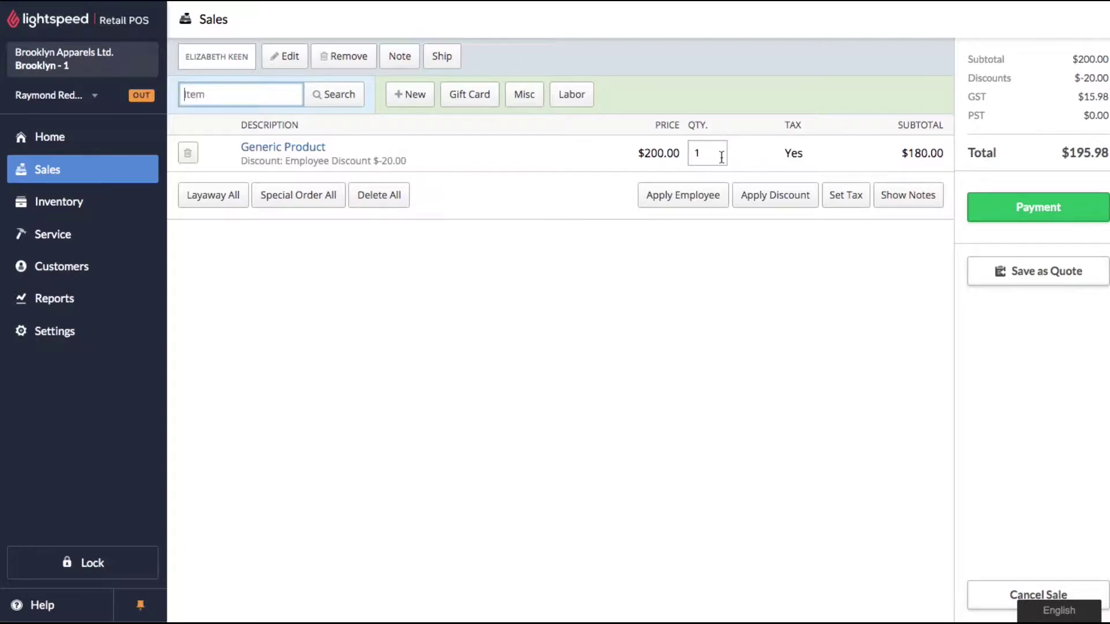
pyautogui.click(312, 148)
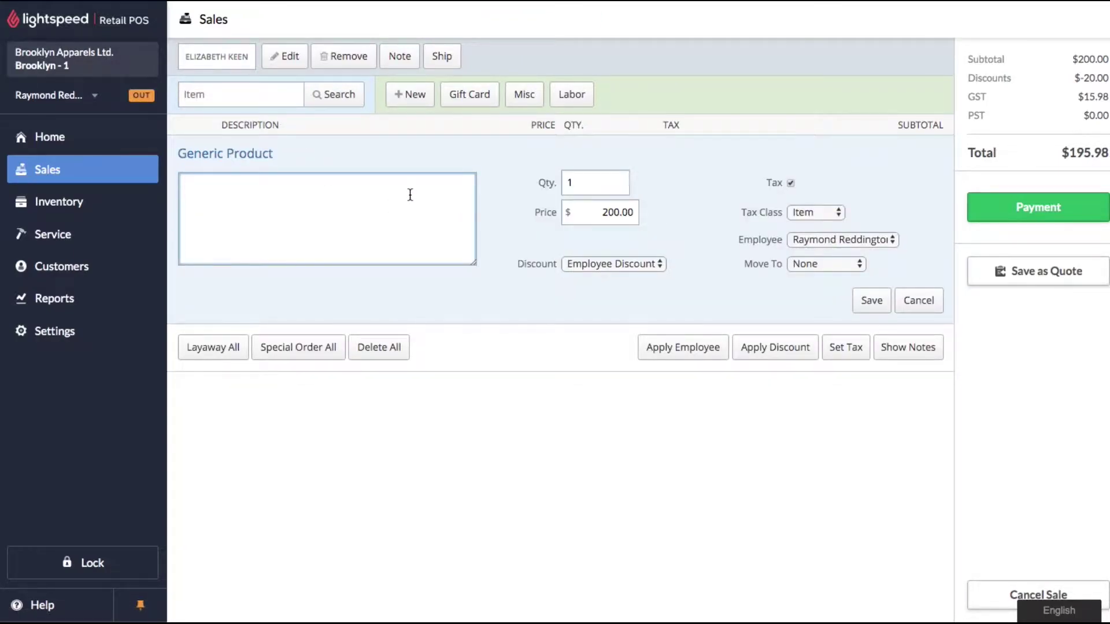
pyautogui.click(616, 263)
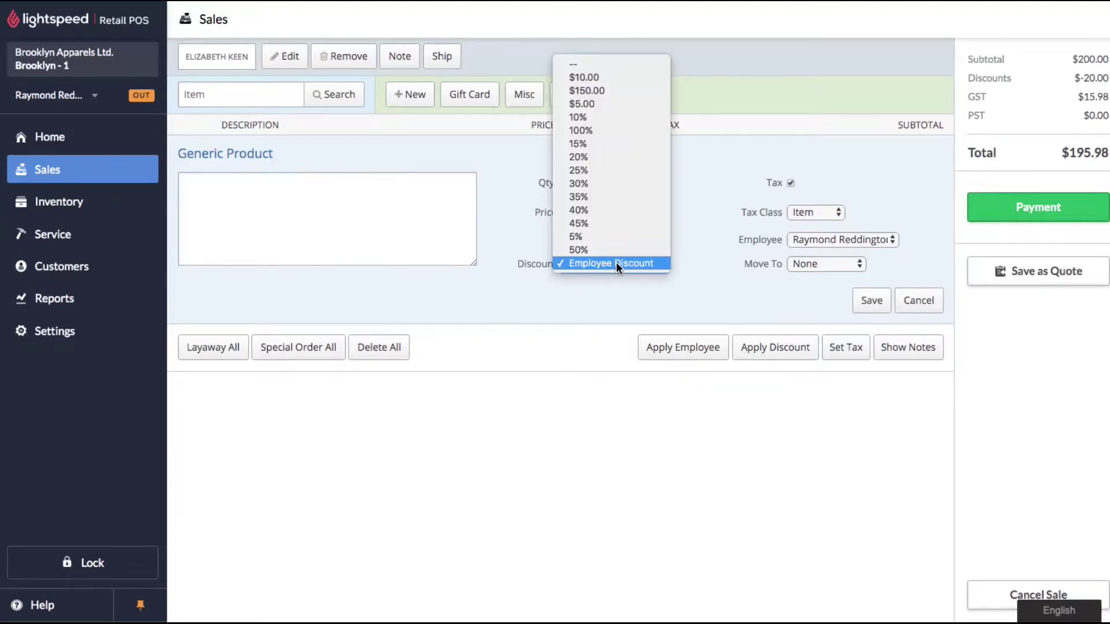
pyautogui.click(604, 147)
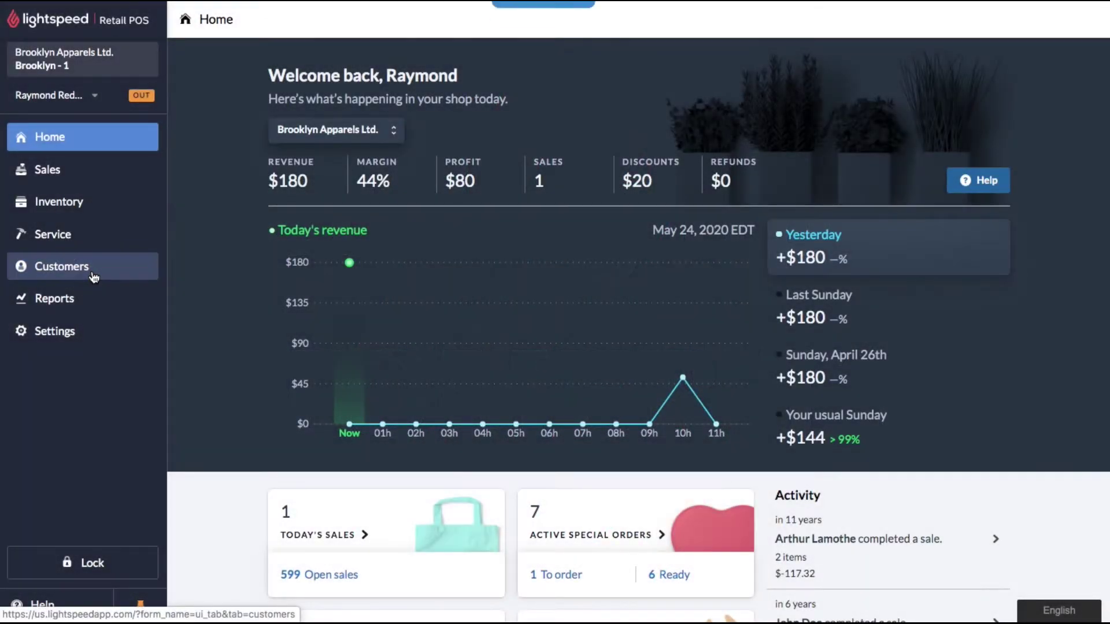
# - Set the Employee customer type's discount to 10% and save it
pyautogui.click(93, 271)
pyautogui.click(523, 130)
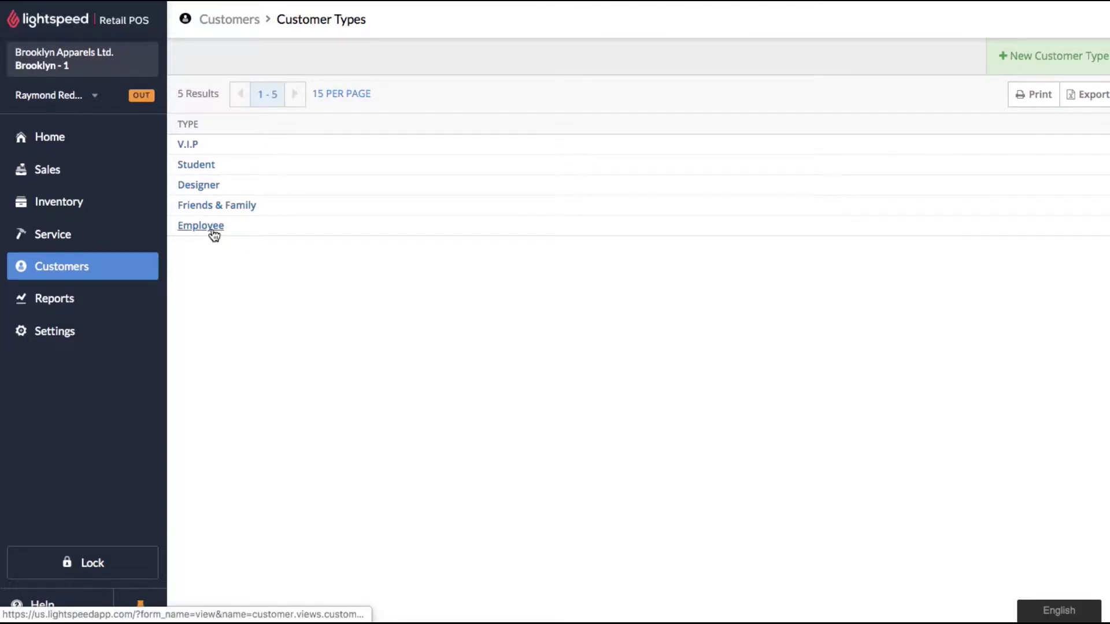
pyautogui.click(212, 229)
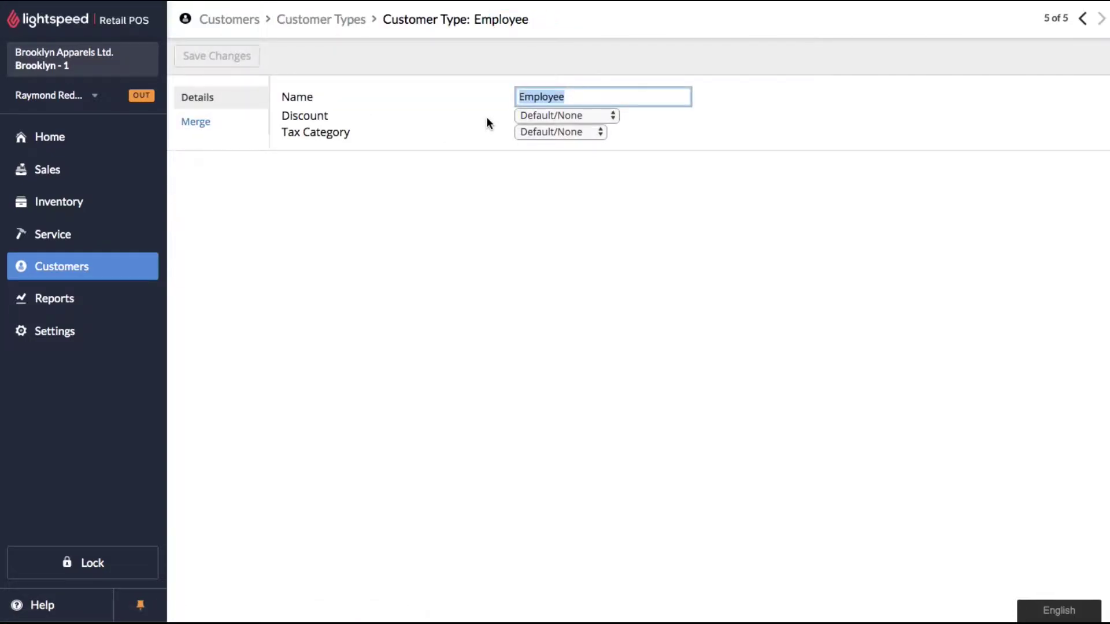
pyautogui.click(536, 116)
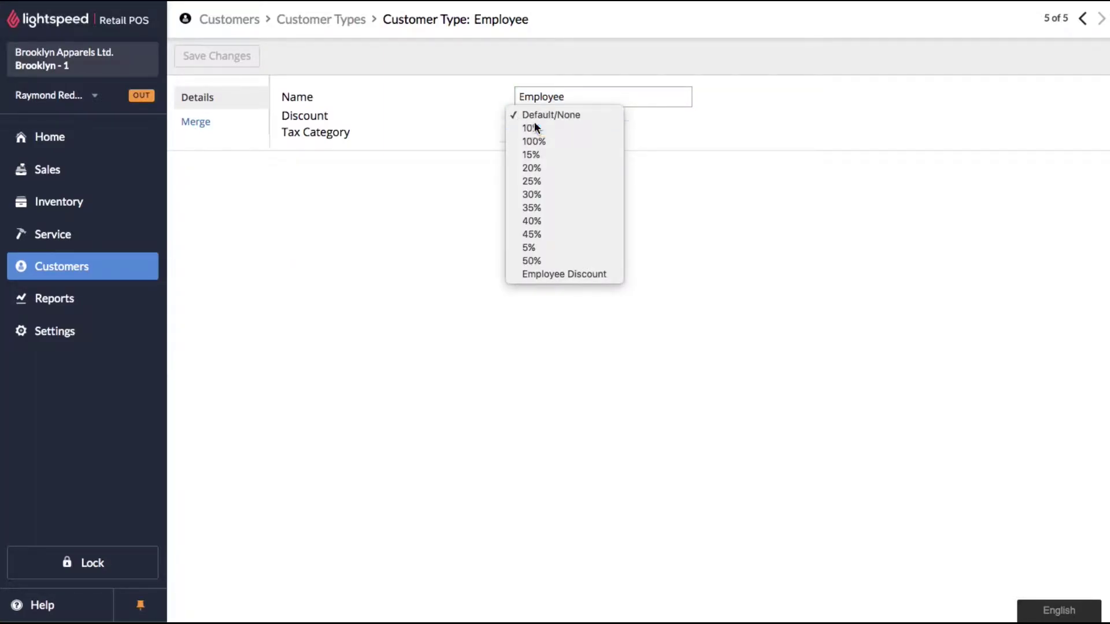
pyautogui.click(535, 124)
pyautogui.click(220, 57)
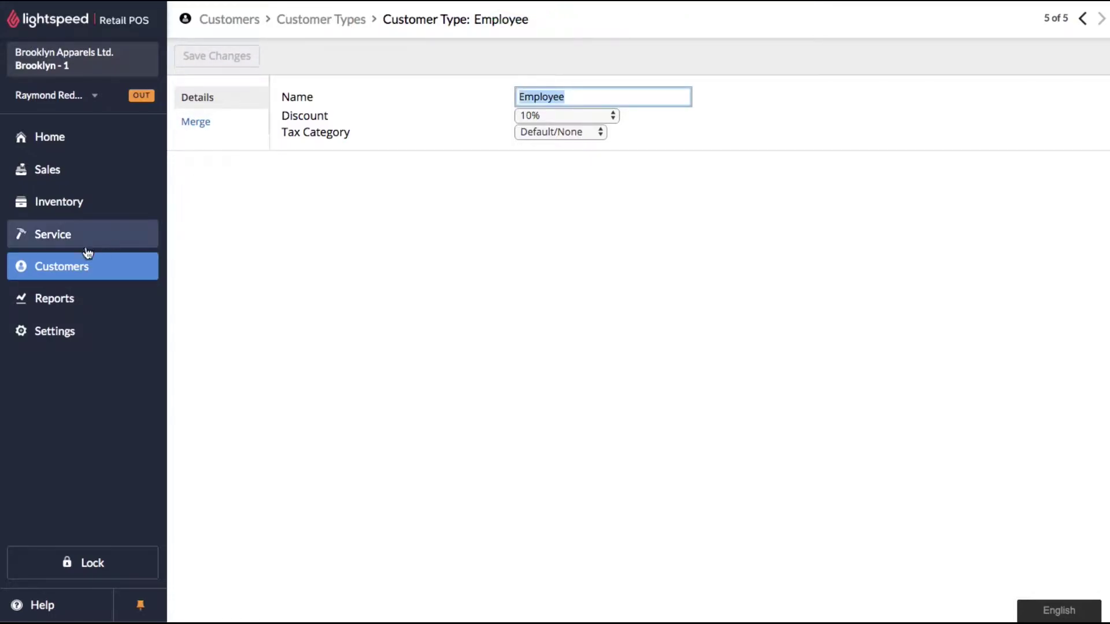
pyautogui.click(74, 267)
# - Change the customer's type to Employee and save the record
pyautogui.click(232, 124)
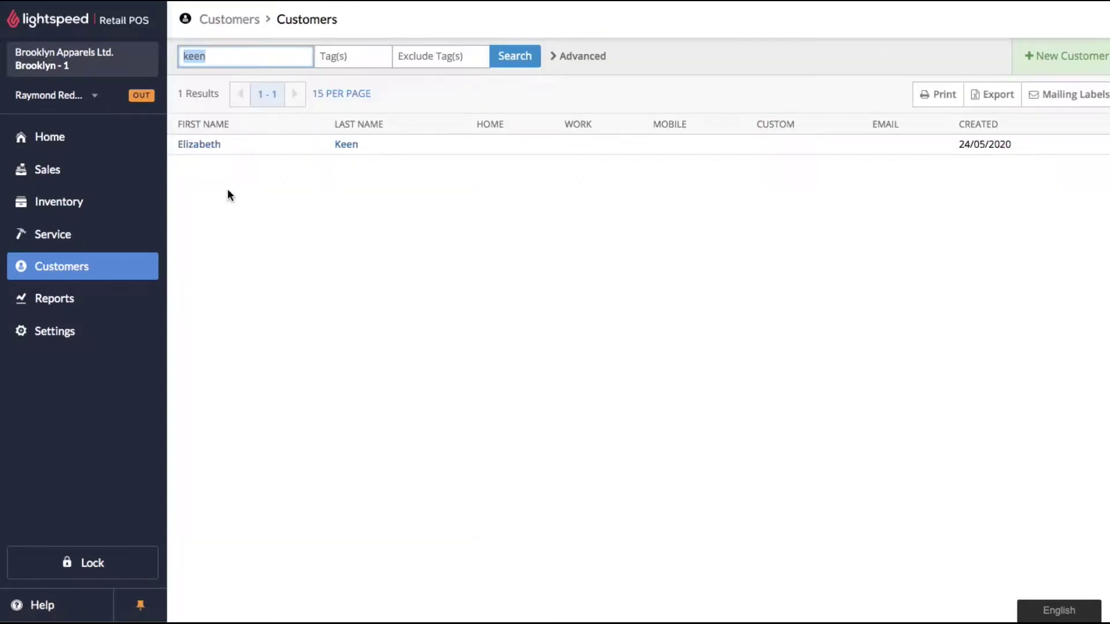
pyautogui.click(197, 144)
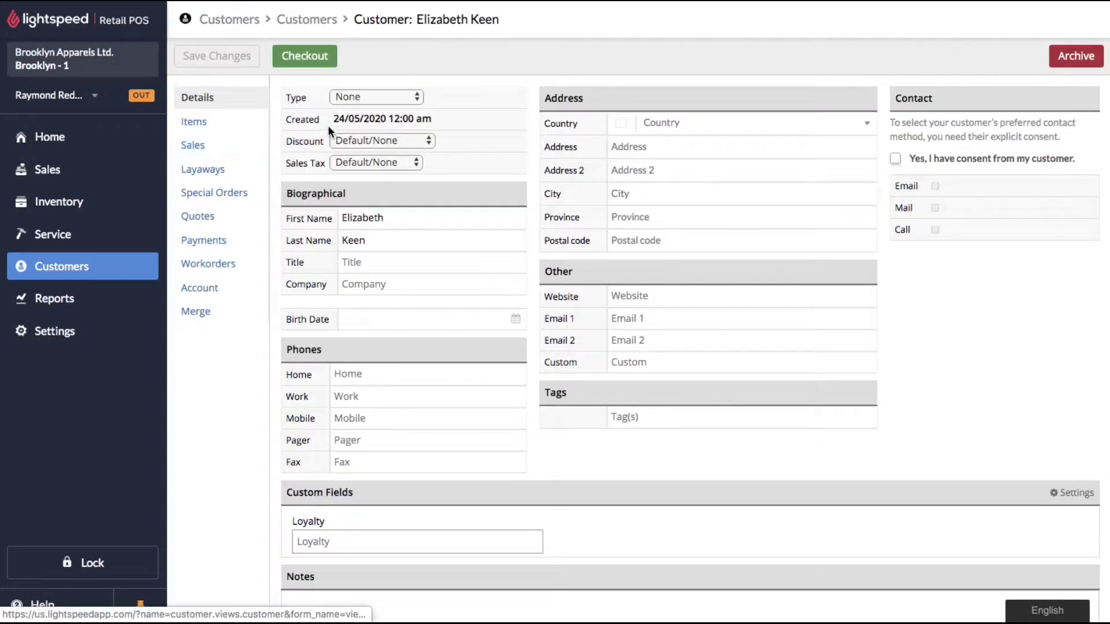
pyautogui.click(357, 96)
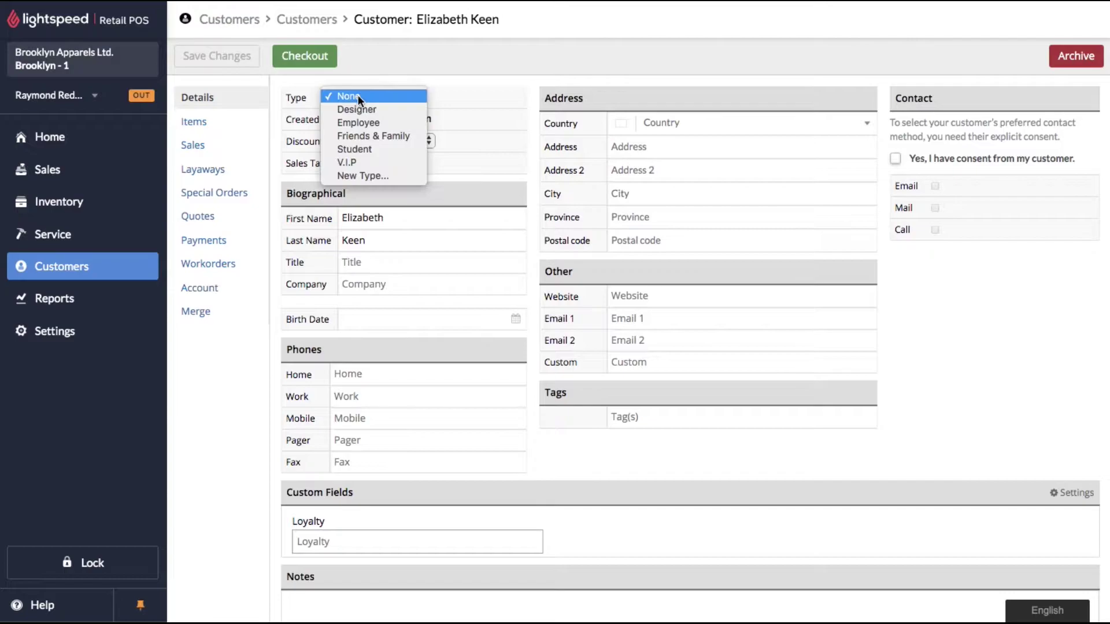
pyautogui.click(361, 123)
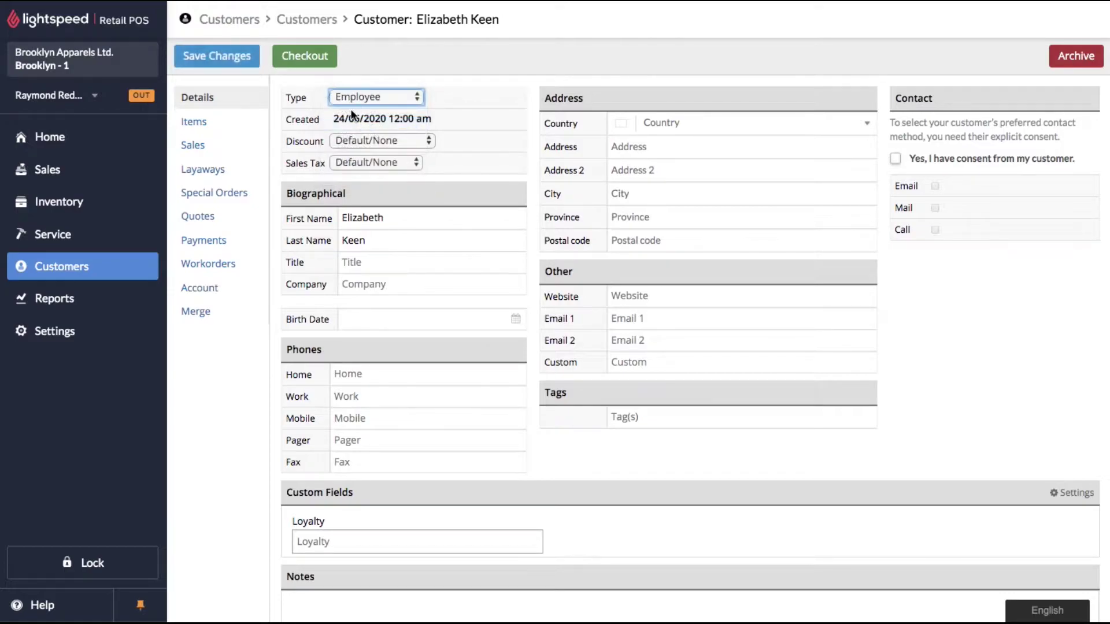
pyautogui.click(229, 58)
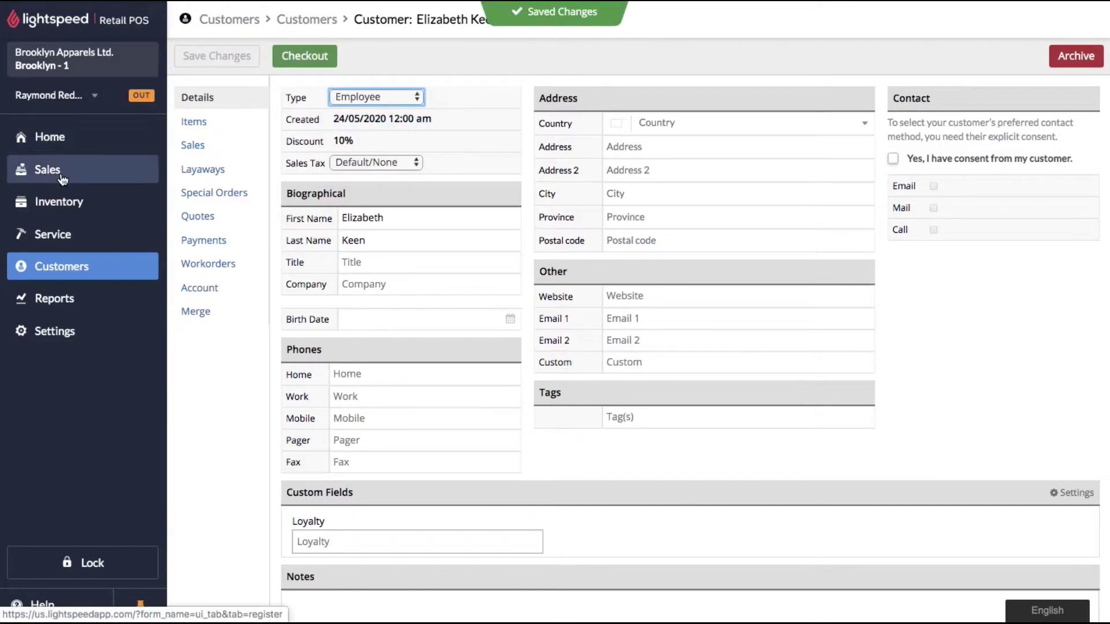
pyautogui.click(60, 173)
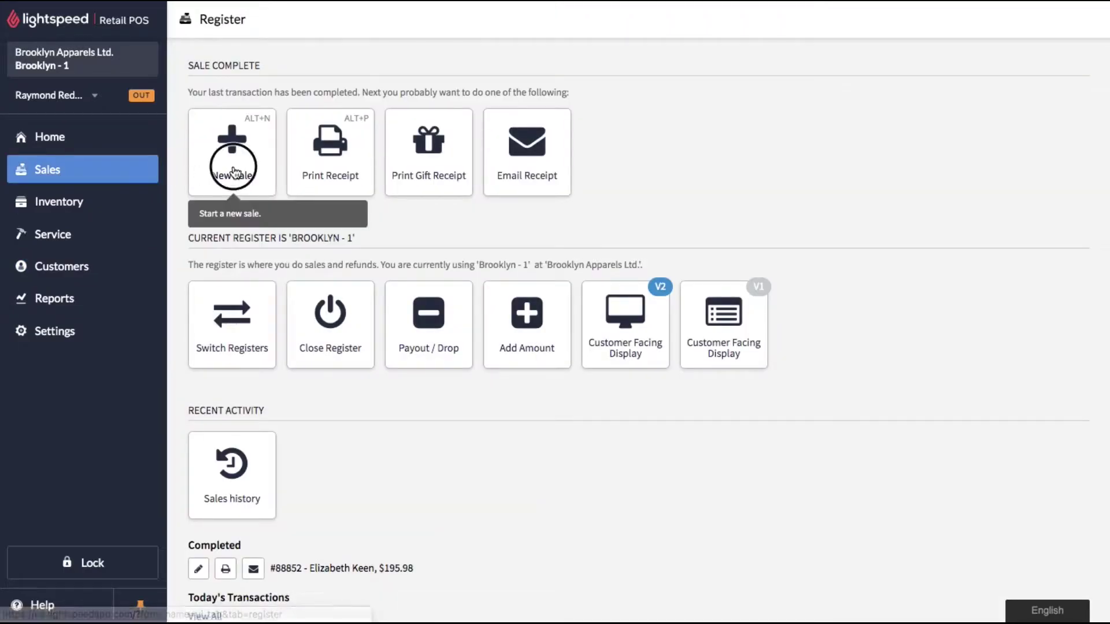
# - Start a new sale and add Generic Product by searching 'generic'
pyautogui.hotkey('alt', 'n')
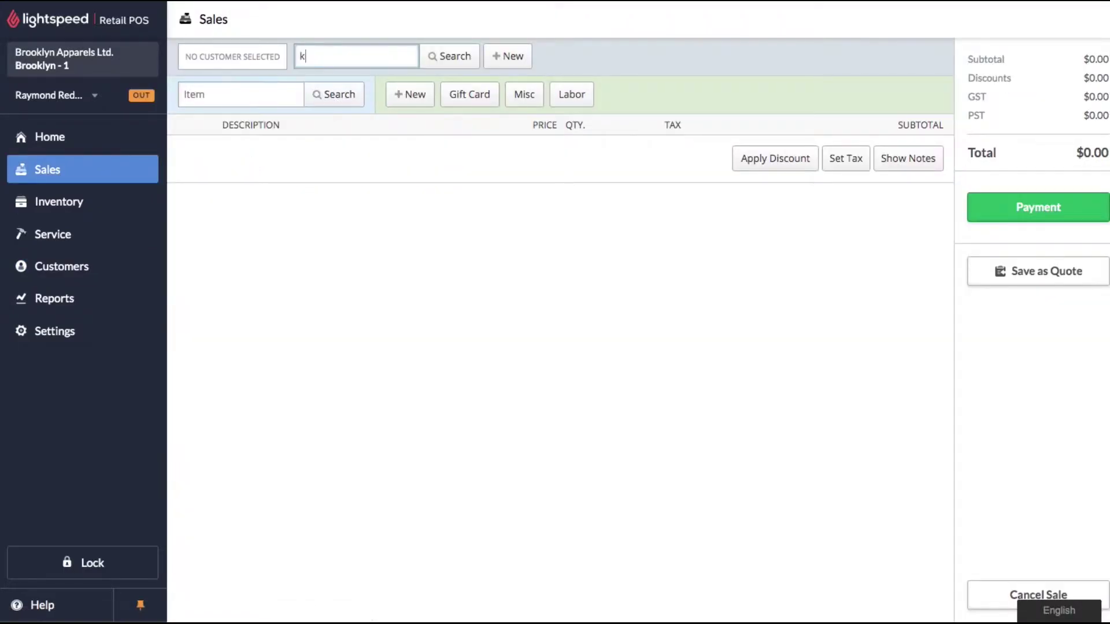
pyautogui.write('generic')
pyautogui.press('Return')
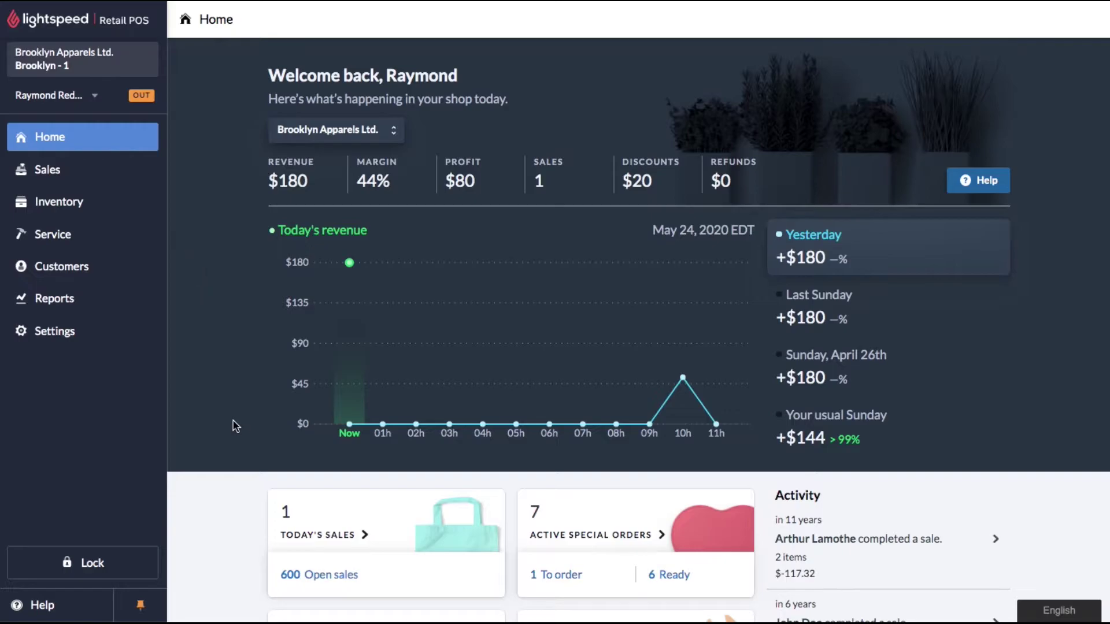
# - Create and save a pricing level named 'Employee', duplicated from Default
pyautogui.click(62, 336)
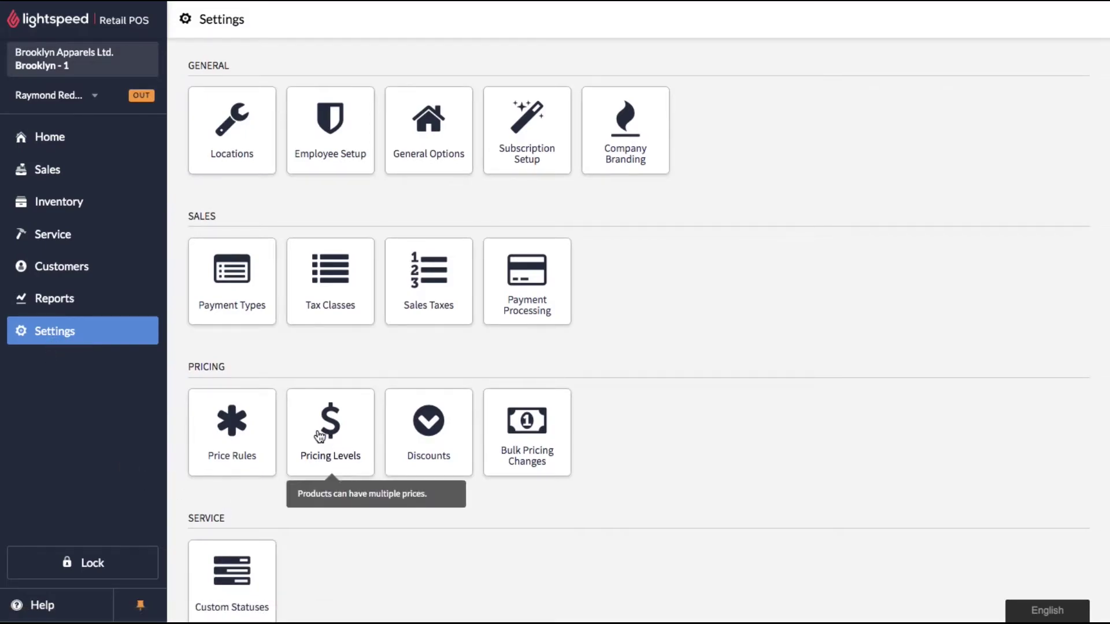
pyautogui.click(340, 431)
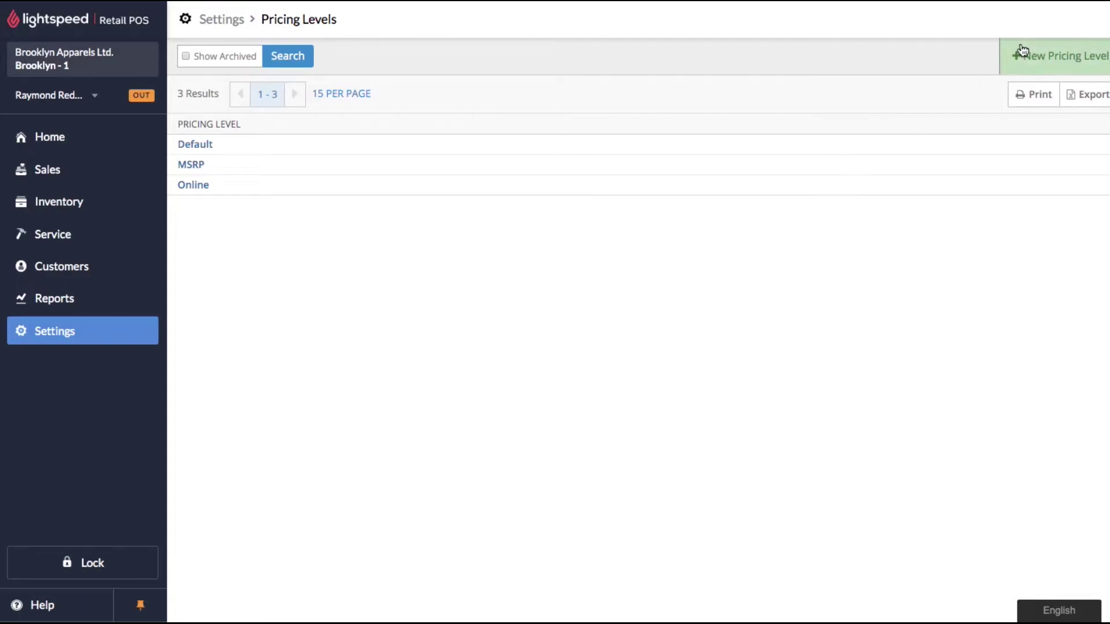
pyautogui.click(1040, 55)
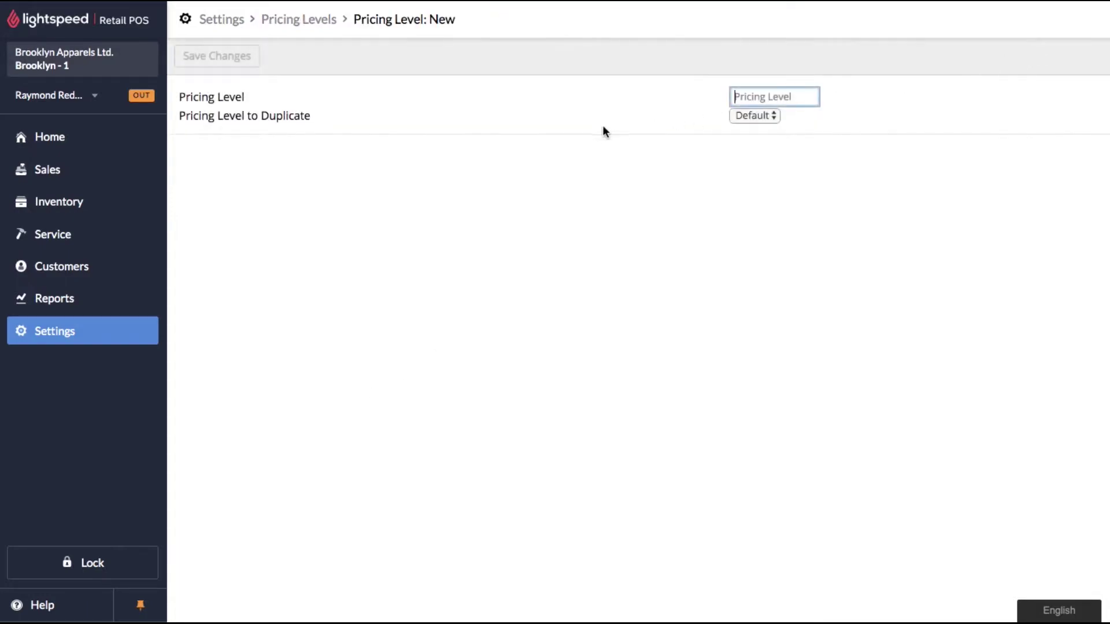
pyautogui.write('Employee')
pyautogui.click(766, 117)
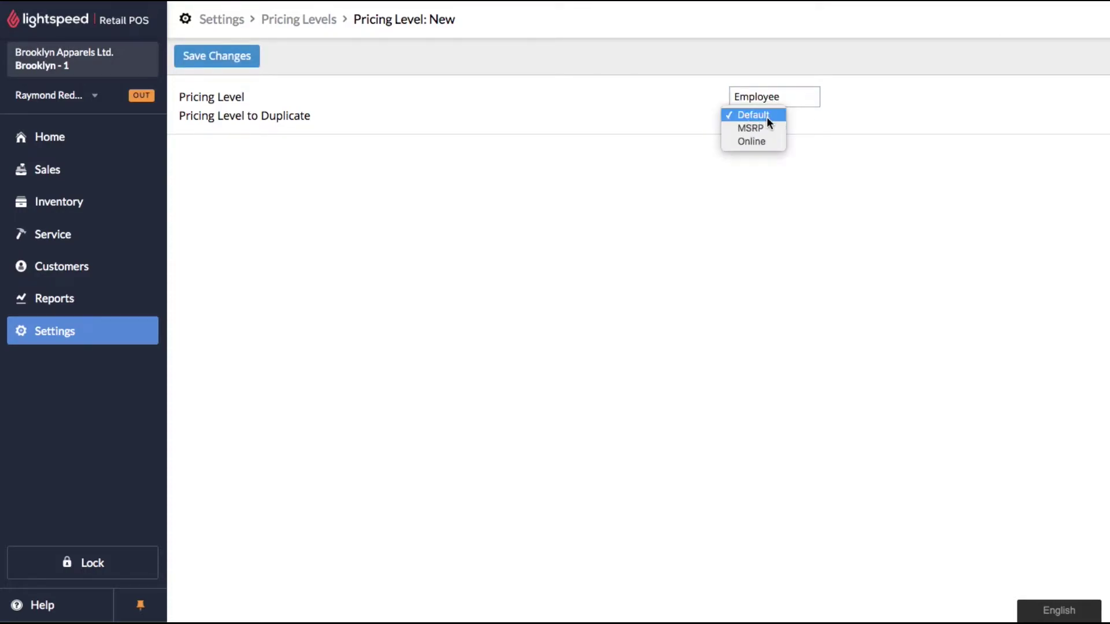
pyautogui.click(767, 115)
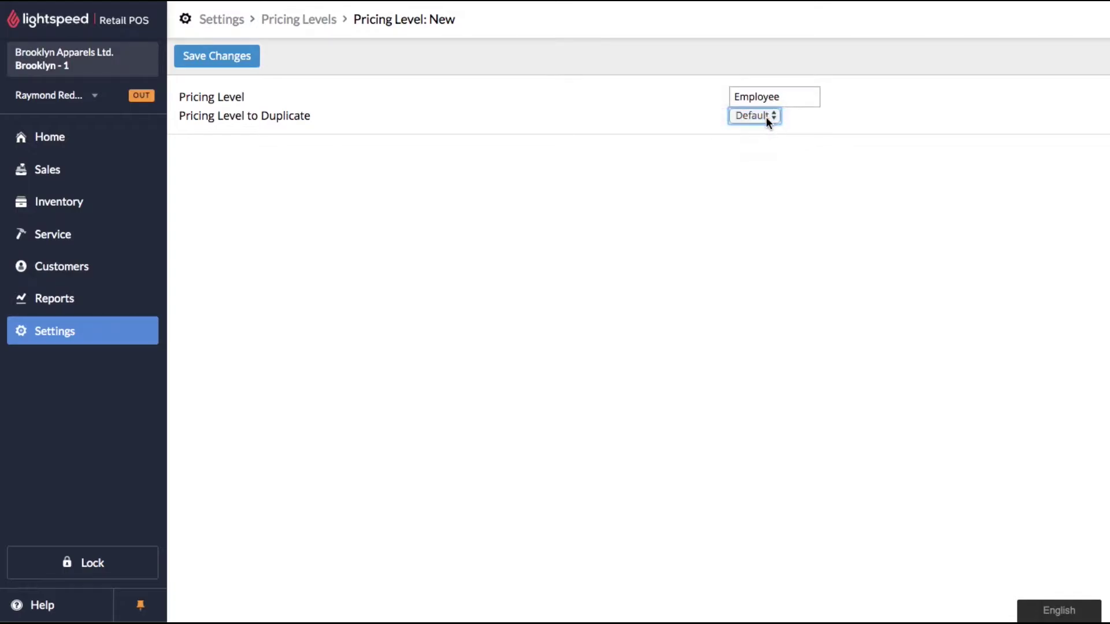
pyautogui.click(236, 62)
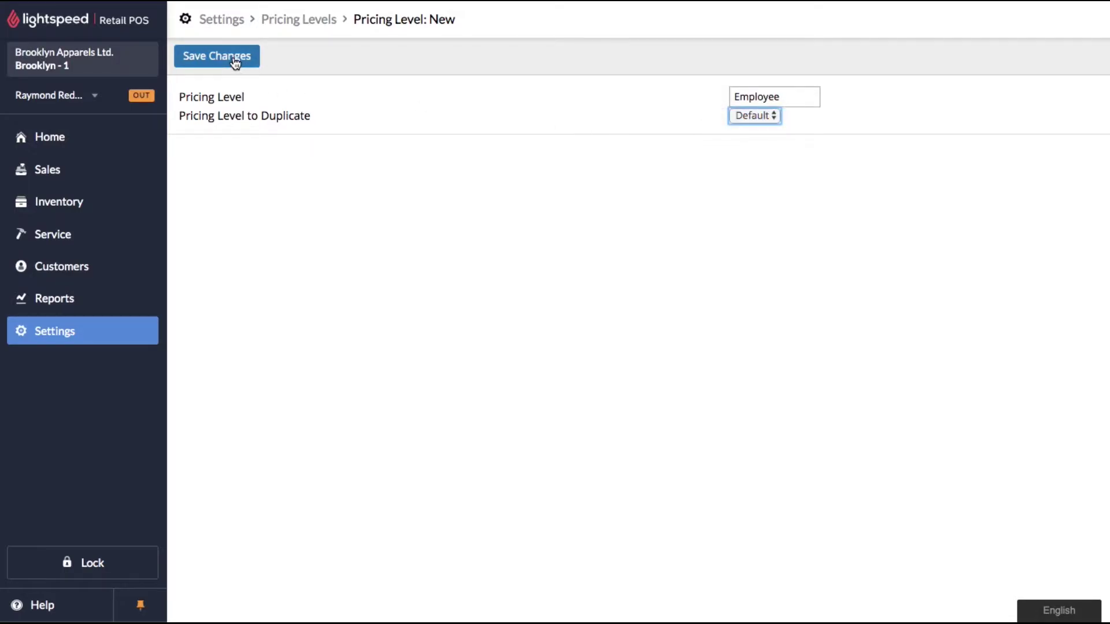
pyautogui.click(235, 61)
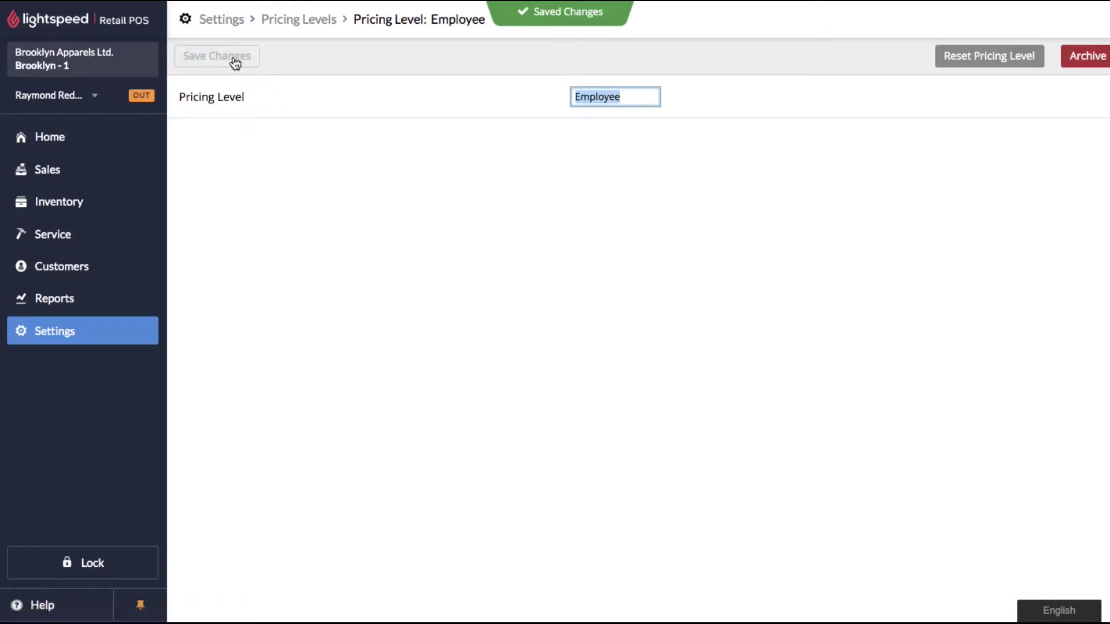
pyautogui.click(71, 201)
# - Set Generic Product's Employee price to 180.00 and save the item
pyautogui.click(251, 107)
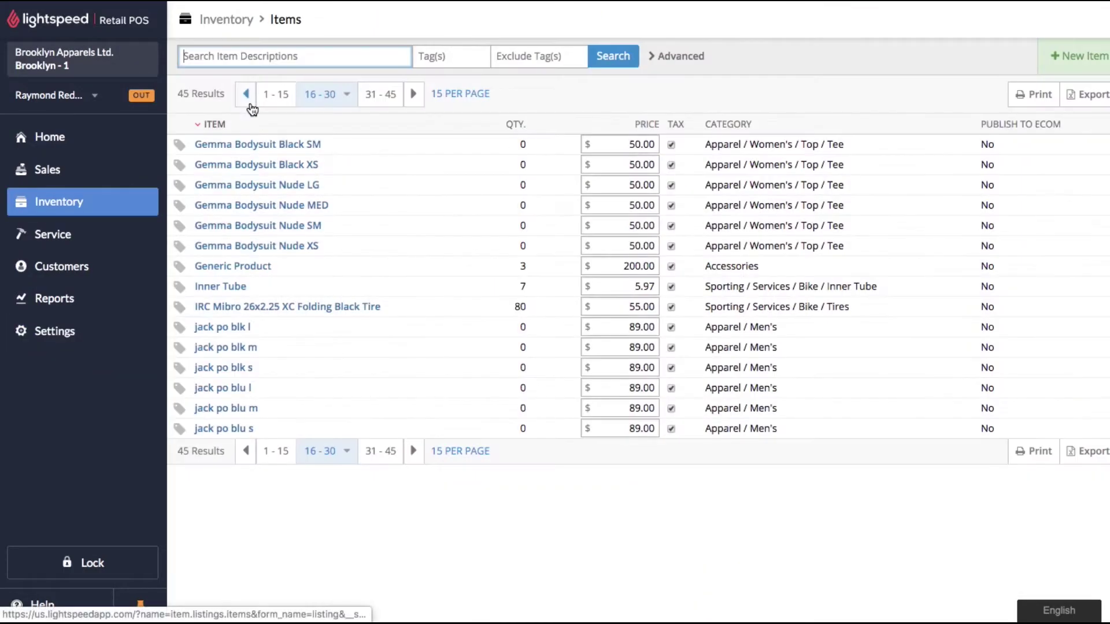
pyautogui.write('generic')
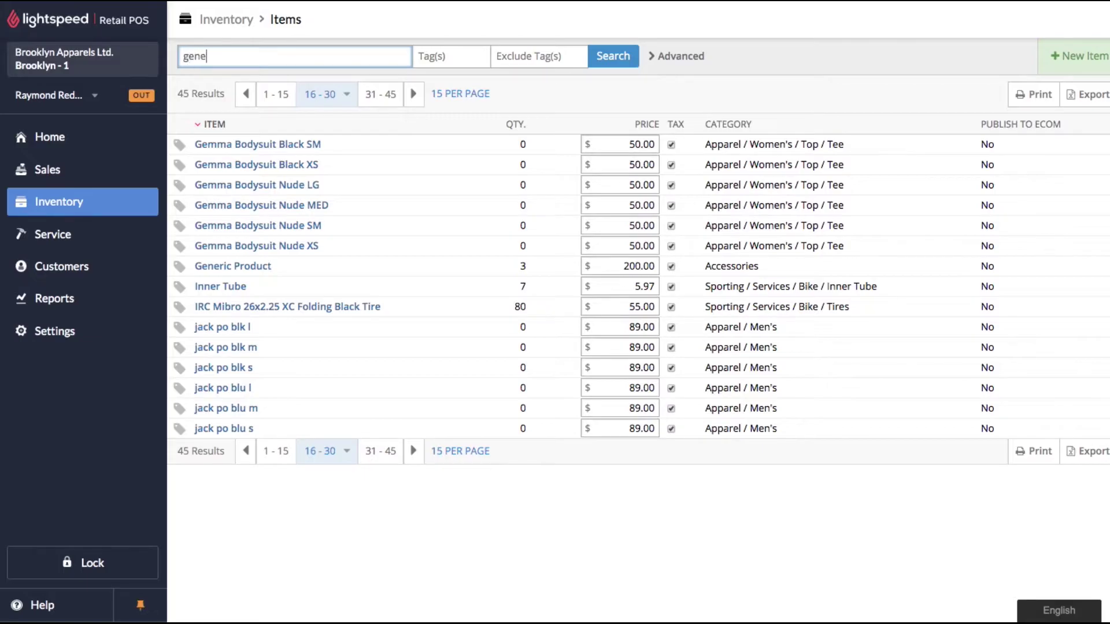
pyautogui.press('Return')
pyautogui.click(246, 147)
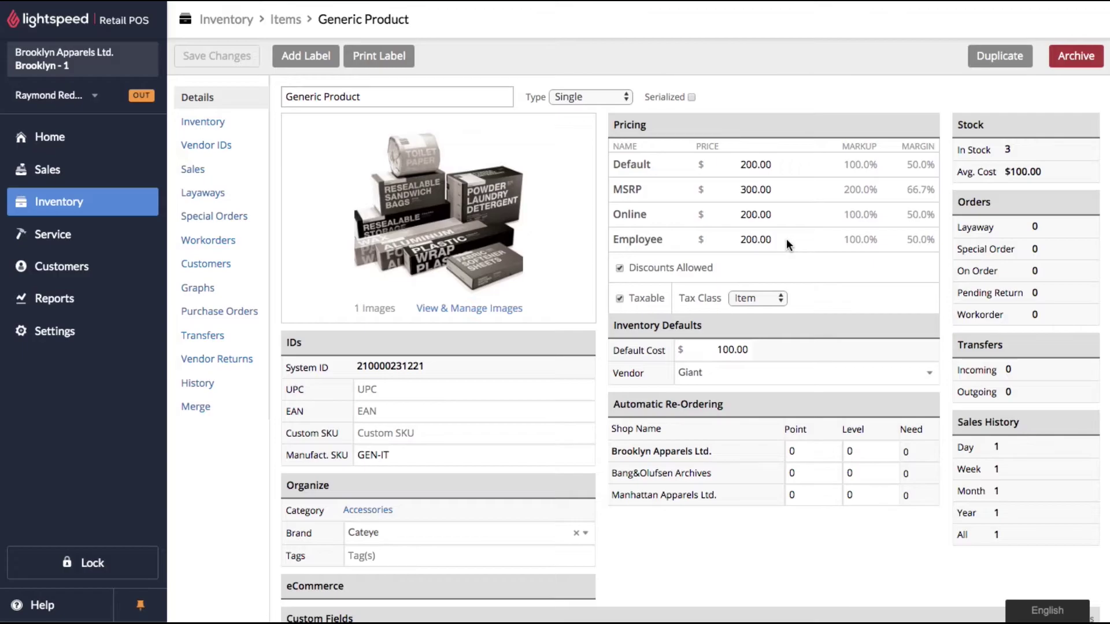
pyautogui.doubleClick(758, 239)
pyautogui.write('1')
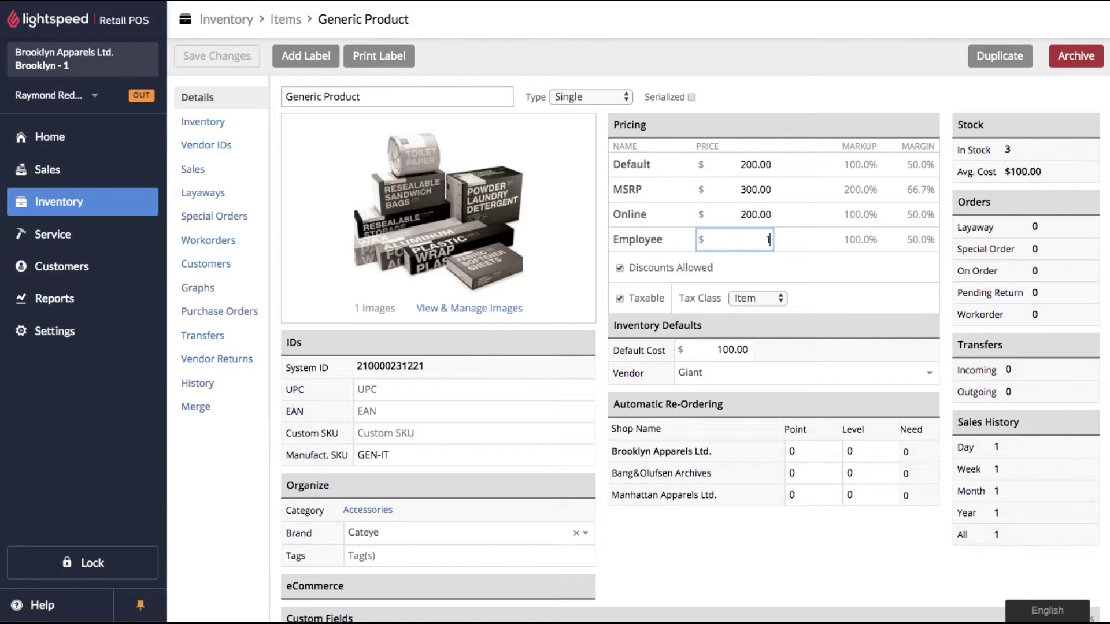
pyautogui.write('80.00')
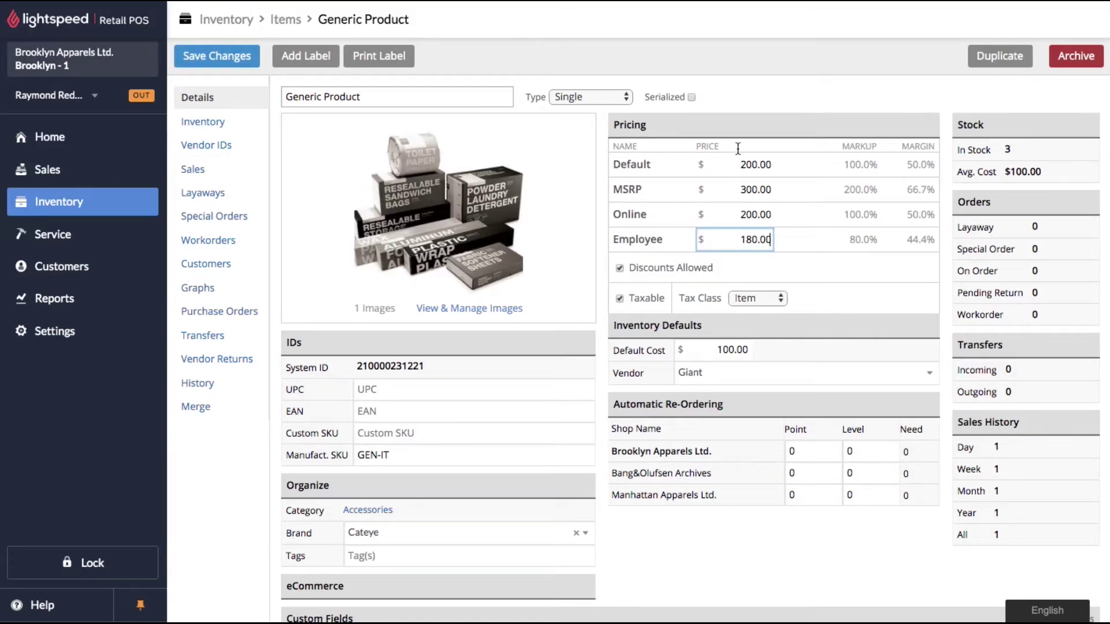
pyautogui.click(713, 114)
pyautogui.click(243, 56)
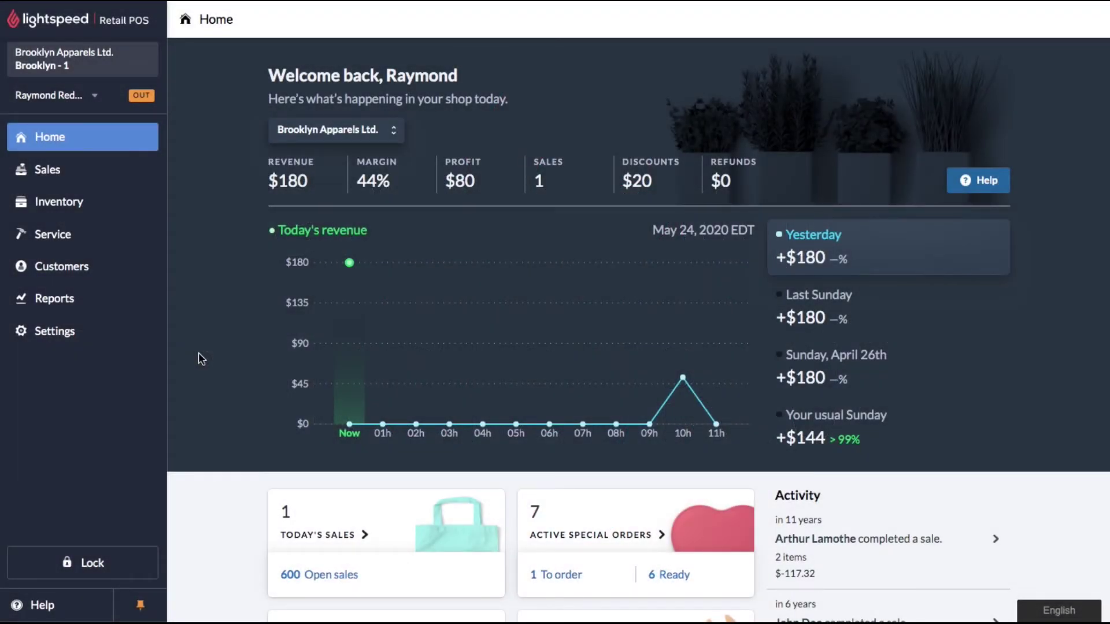
pyautogui.click(59, 335)
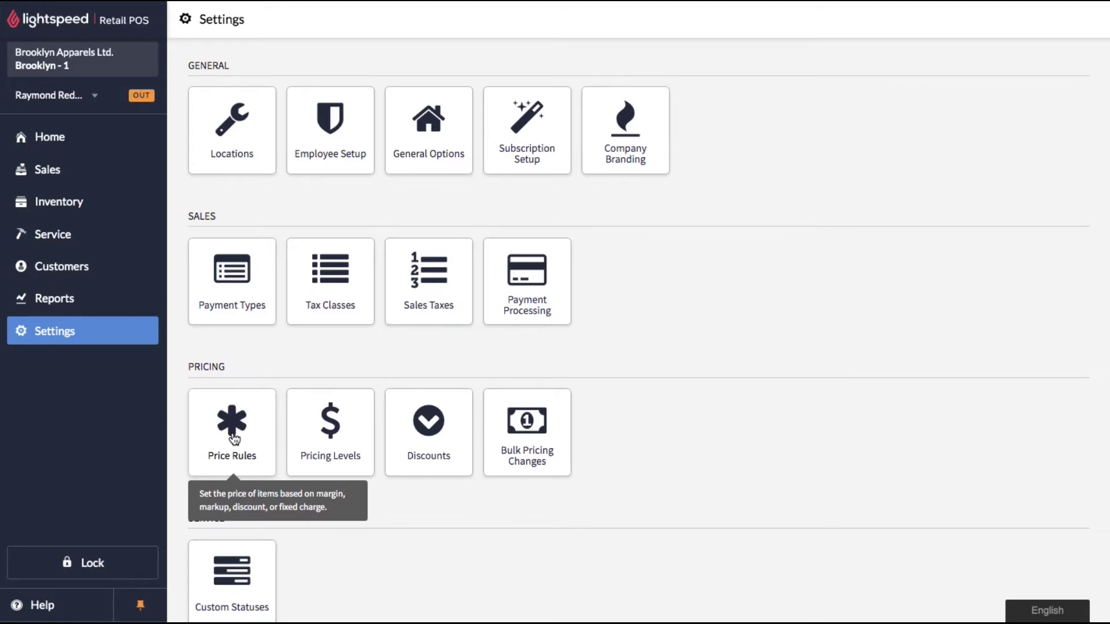
# - Create and save price rule 'Employee Pricing' for Employee customers on all items and charges
pyautogui.click(234, 438)
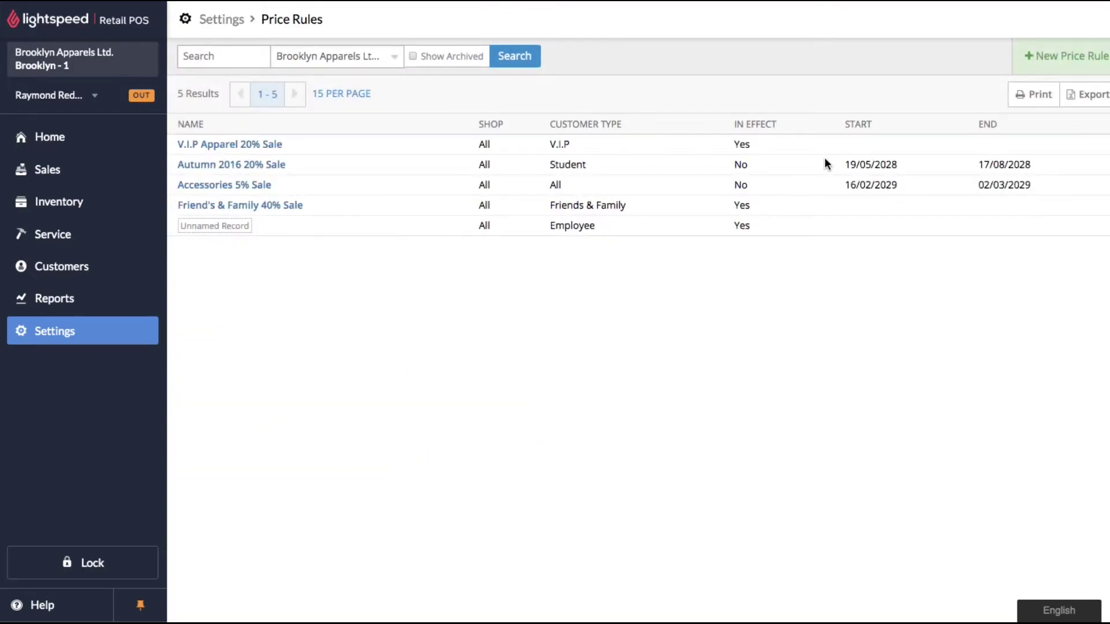
pyautogui.click(1053, 51)
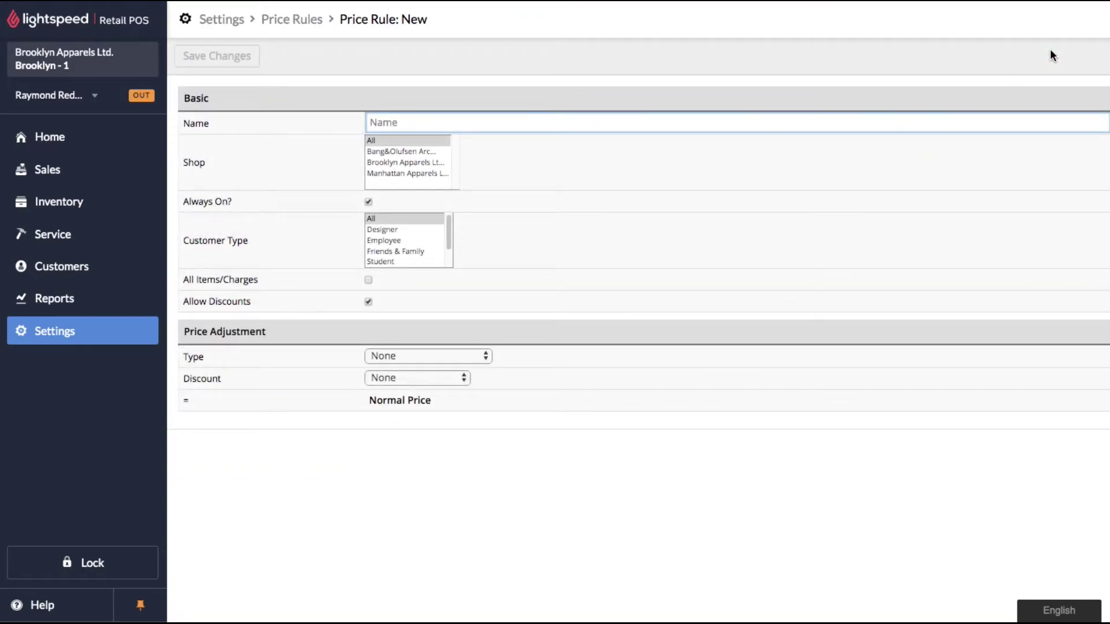
pyautogui.write('Employee Pricing')
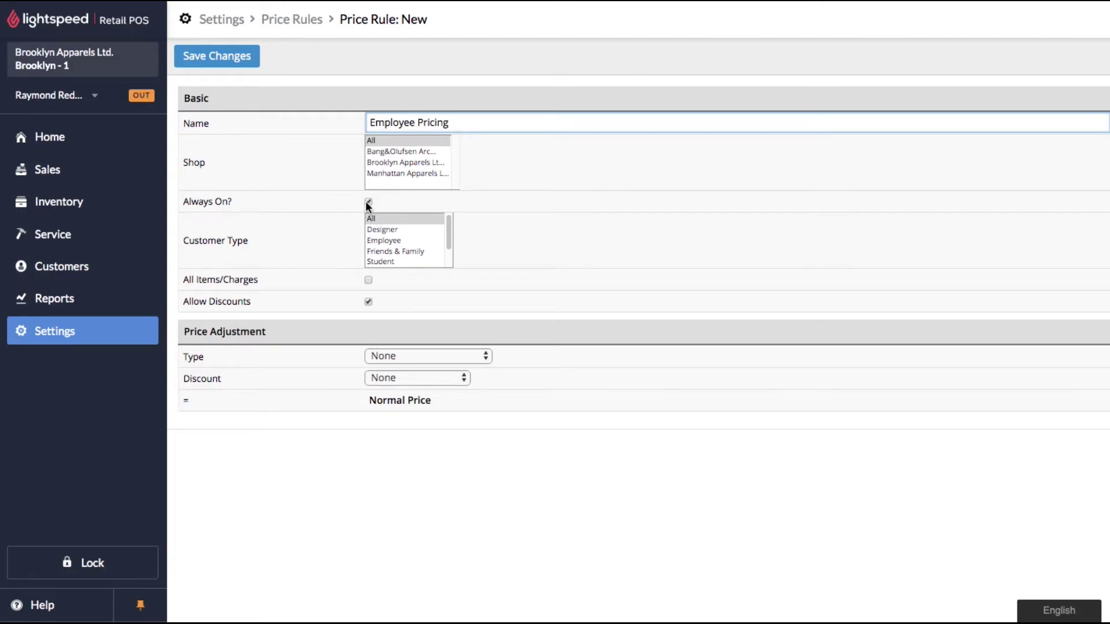
pyautogui.click(389, 240)
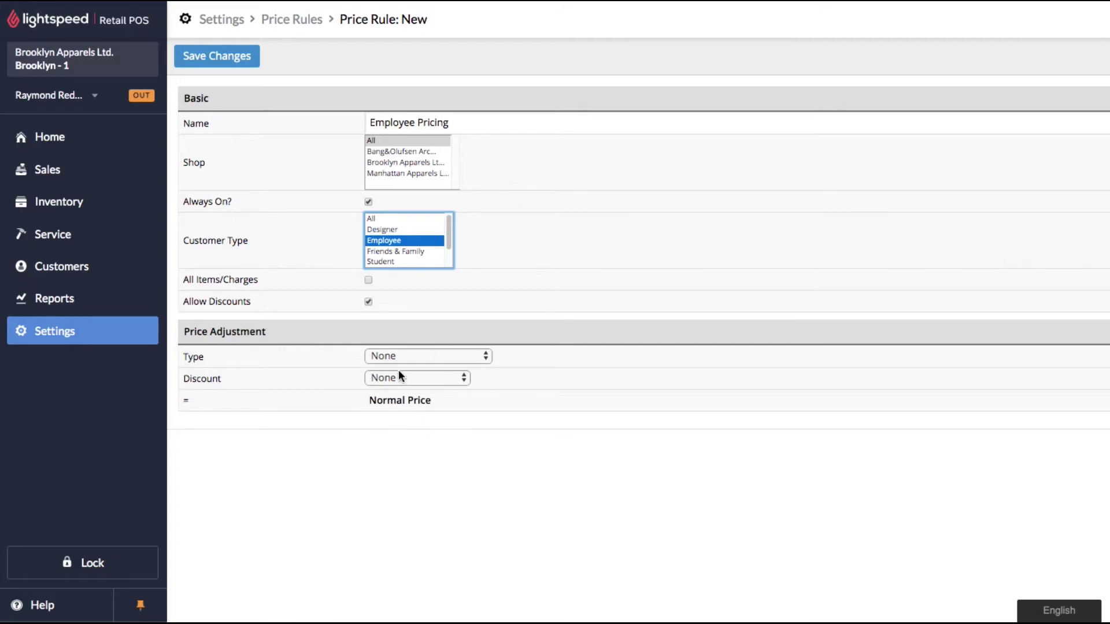
pyautogui.click(276, 289)
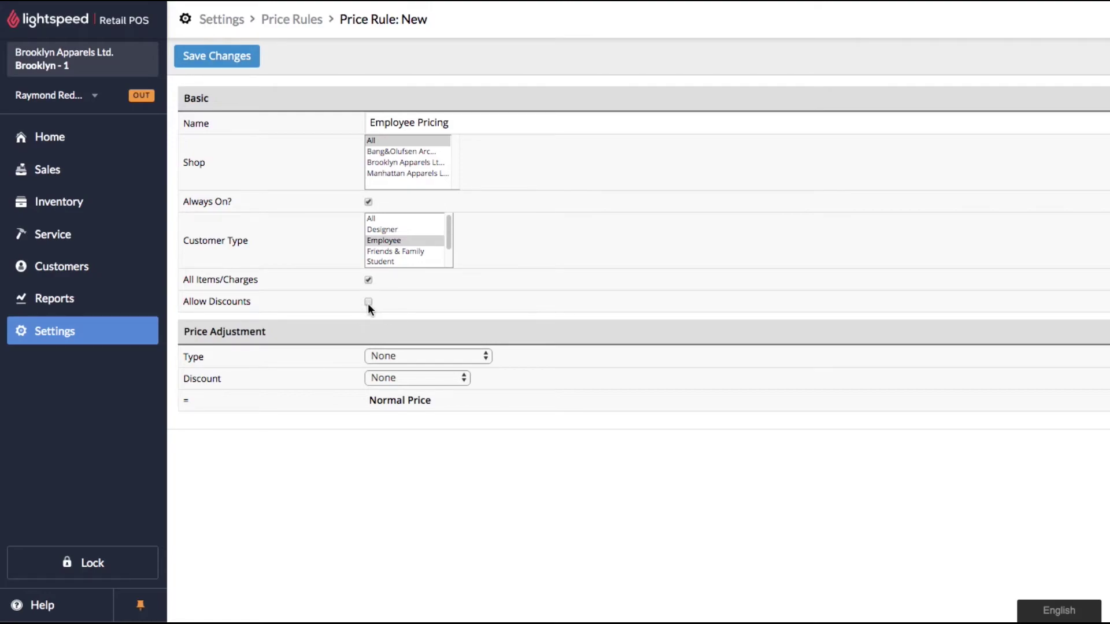
pyautogui.click(219, 56)
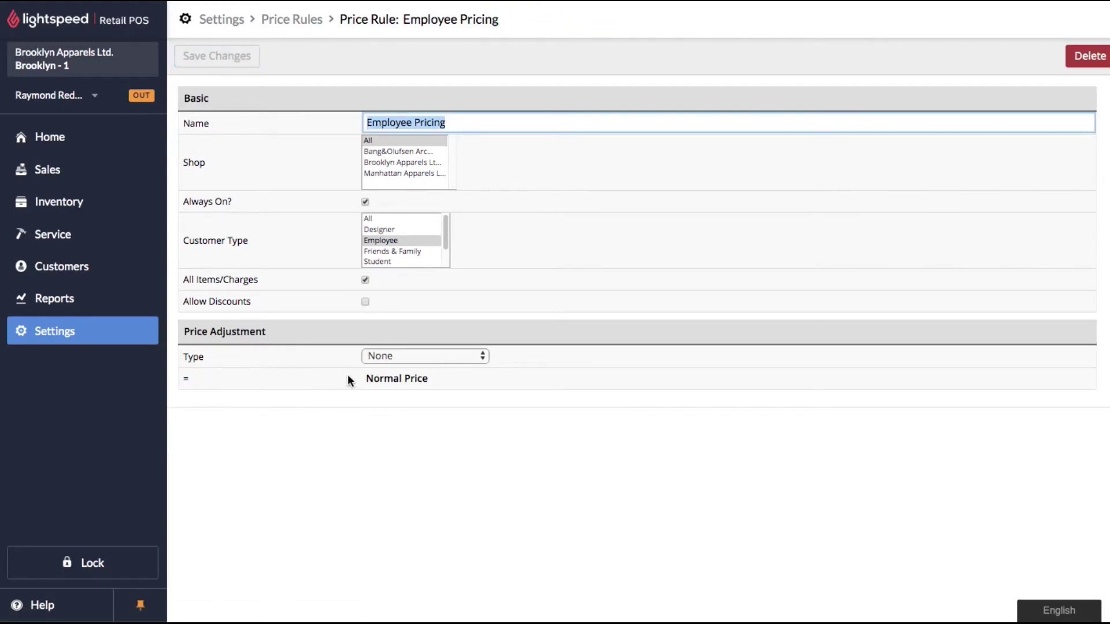
# - Set the Employee Pricing rule's price adjustment to Markup at 10% and save it
pyautogui.click(298, 416)
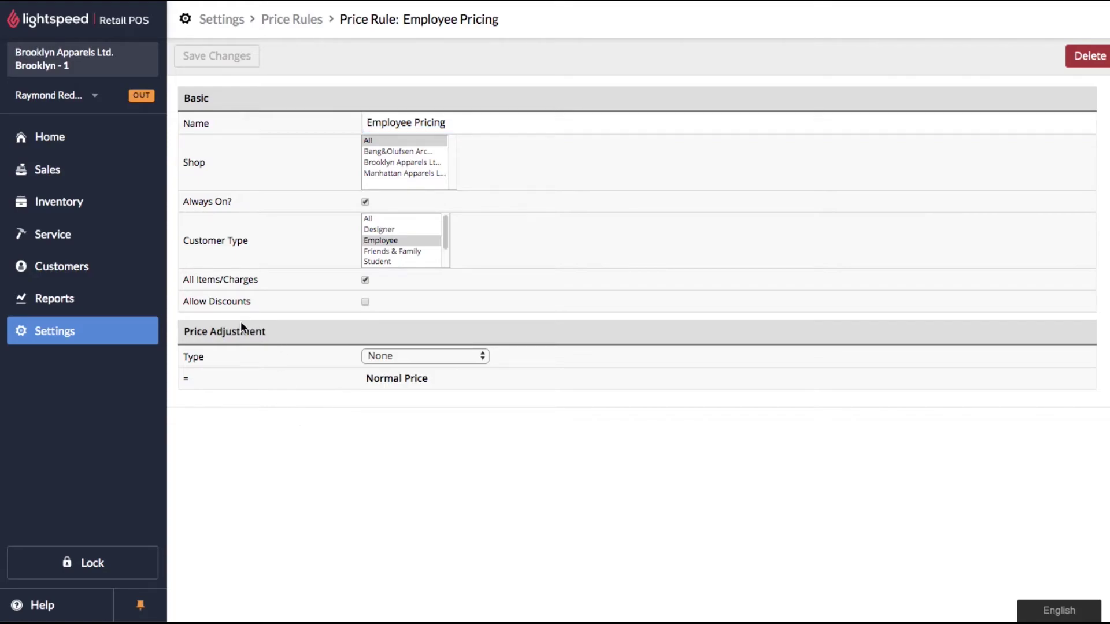
pyautogui.click(373, 357)
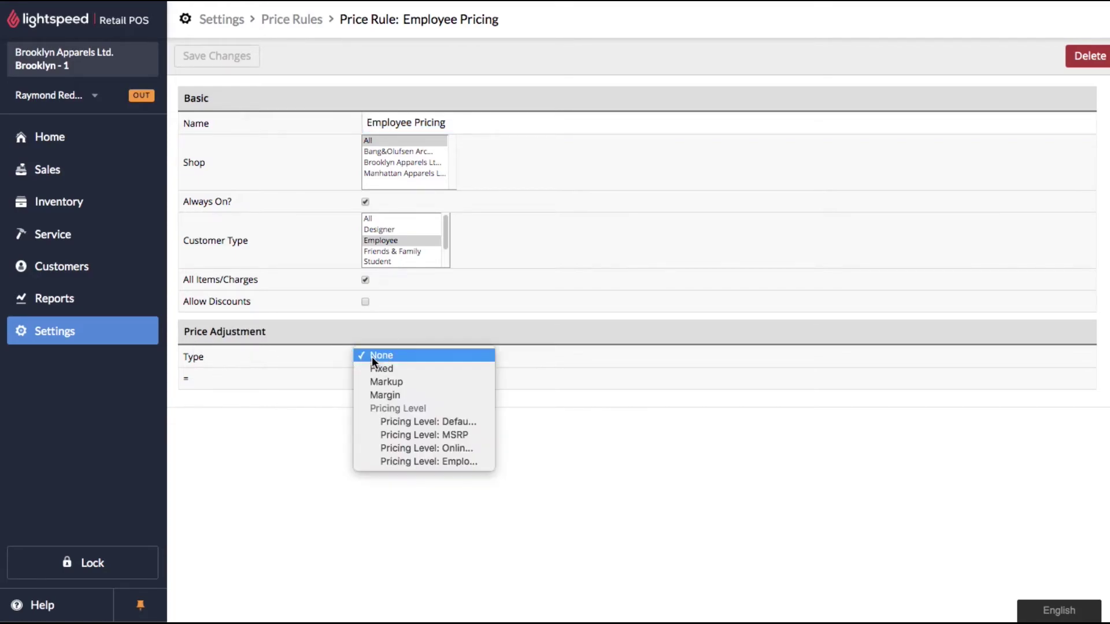
pyautogui.click(404, 382)
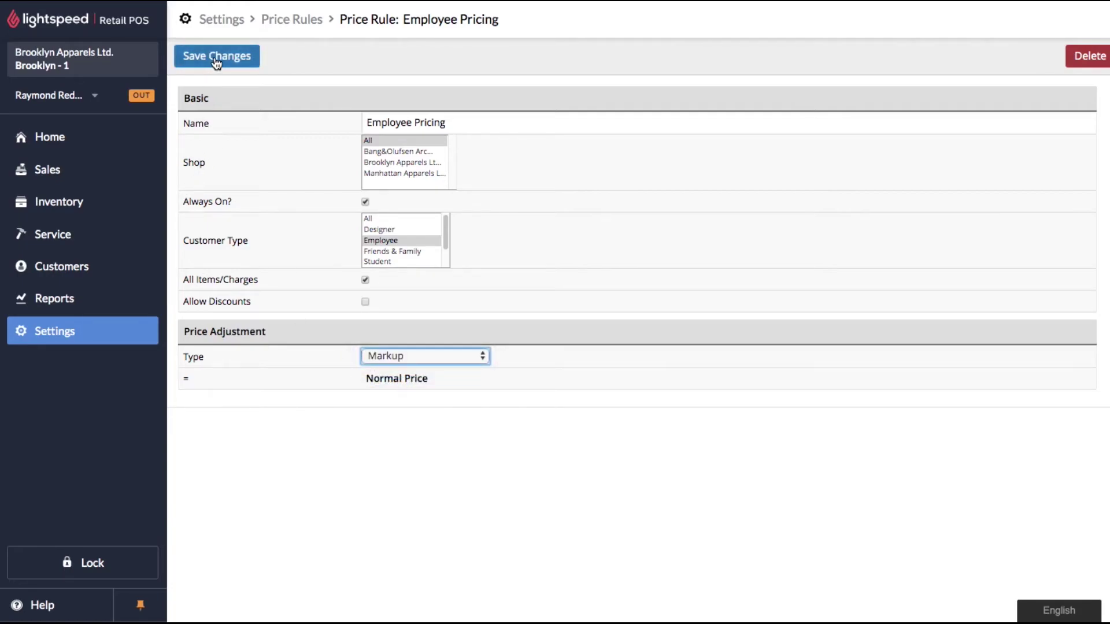
pyautogui.click(214, 55)
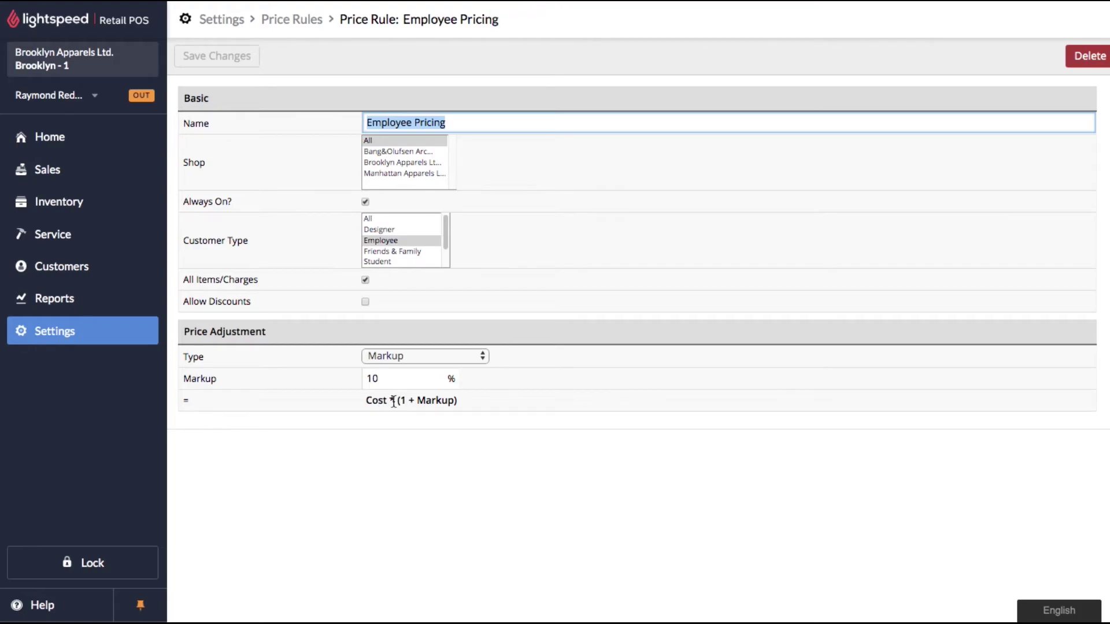
pyautogui.click(383, 378)
pyautogui.write('10')
pyautogui.click(208, 69)
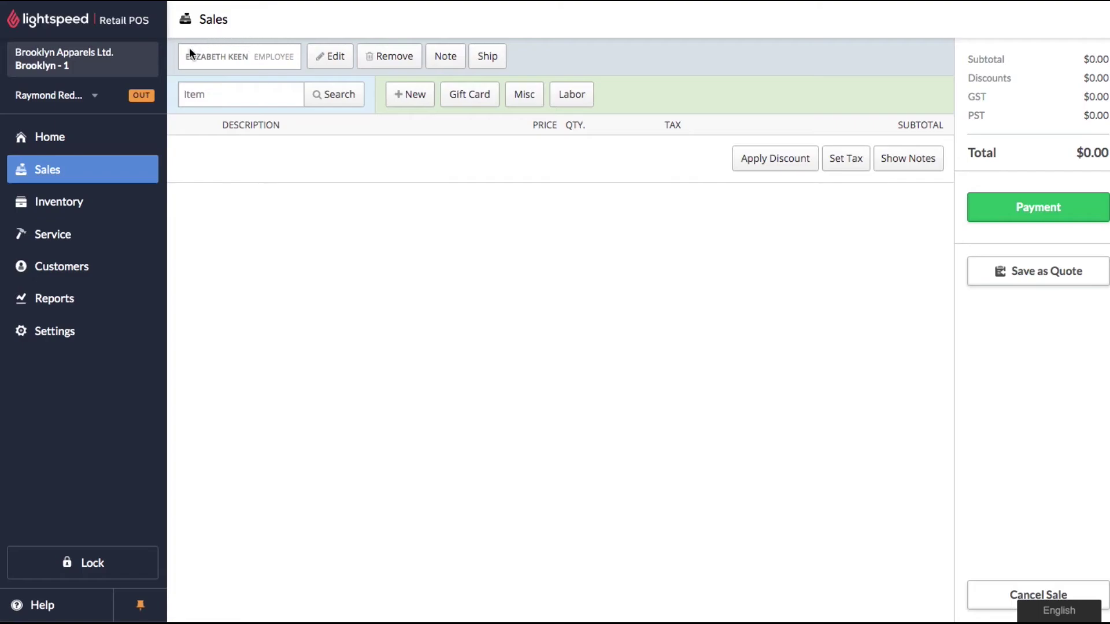
# - Search the sale items for 'generic' to add Generic Product to the sale
pyautogui.click(232, 100)
pyautogui.write('generic')
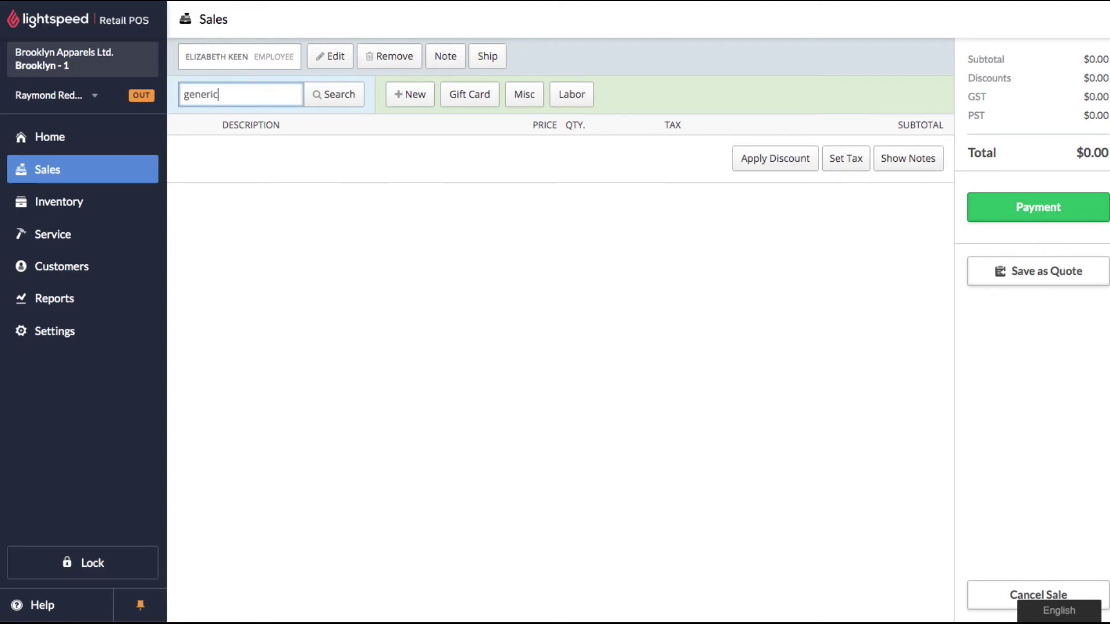
pyautogui.press('Return')
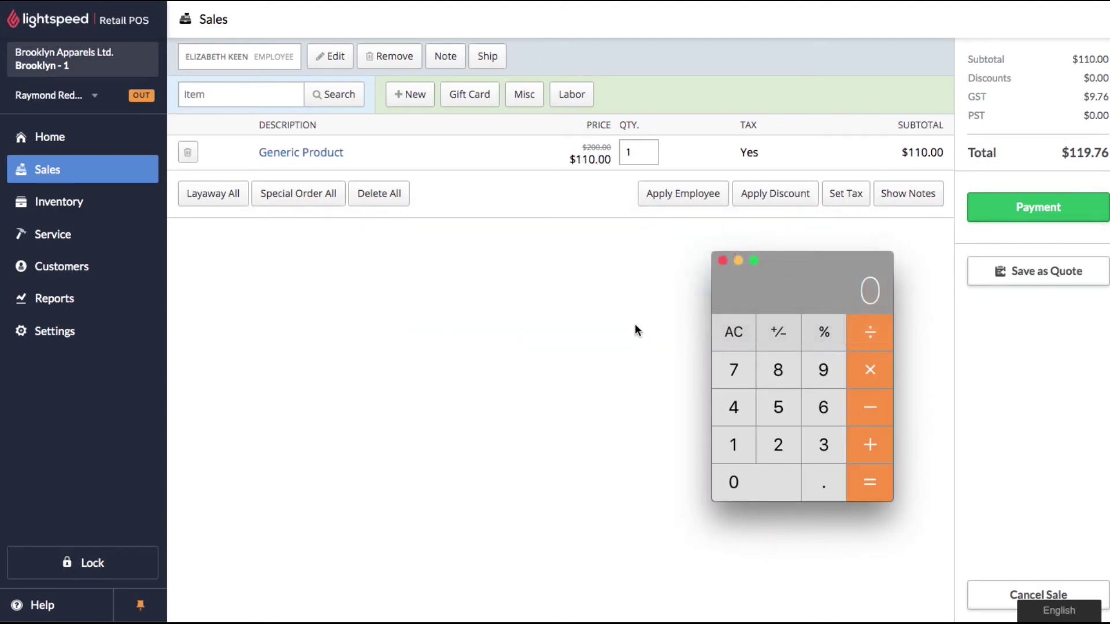
# - Confirm in Calculator that 100 plus 10% equals 110, then return to the sale
pyautogui.write('100')
pyautogui.click(870, 449)
pyautogui.click(733, 443)
pyautogui.click(748, 477)
pyautogui.click(871, 482)
pyautogui.click(865, 160)
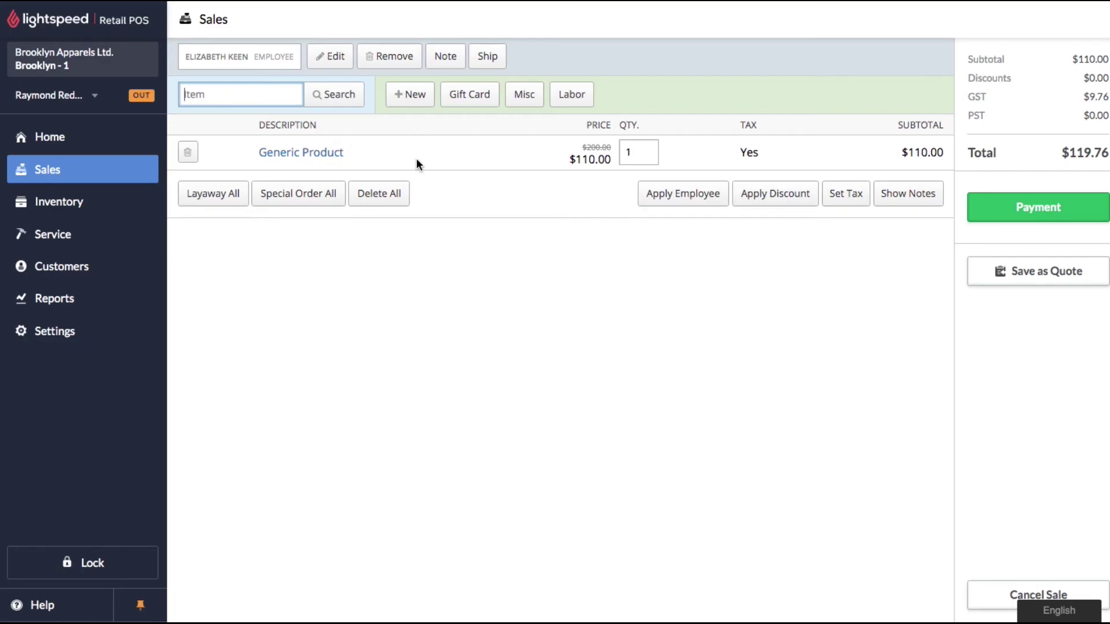
# - From the employee customer's details, open Settings > Price Rules > Employee Pricing
pyautogui.click(330, 56)
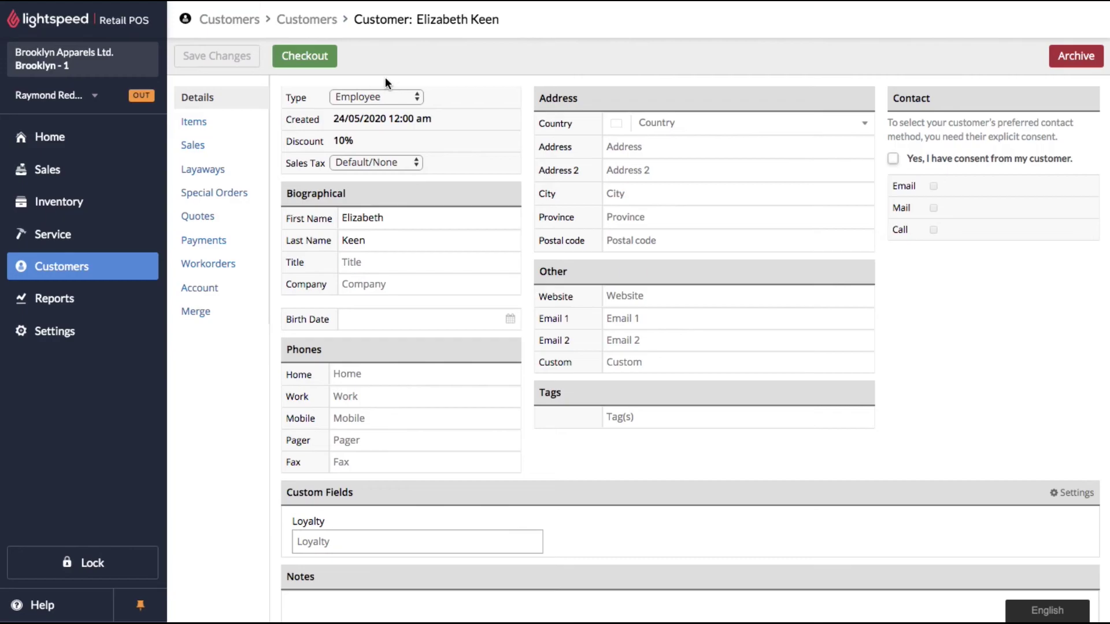
pyautogui.click(79, 341)
pyautogui.click(223, 446)
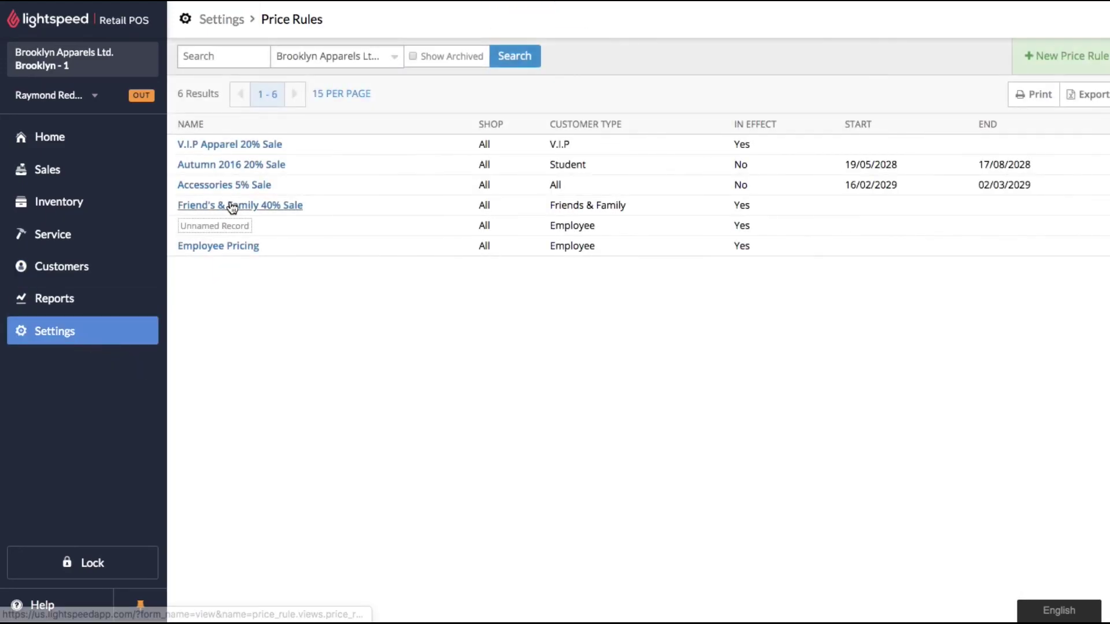
pyautogui.click(224, 248)
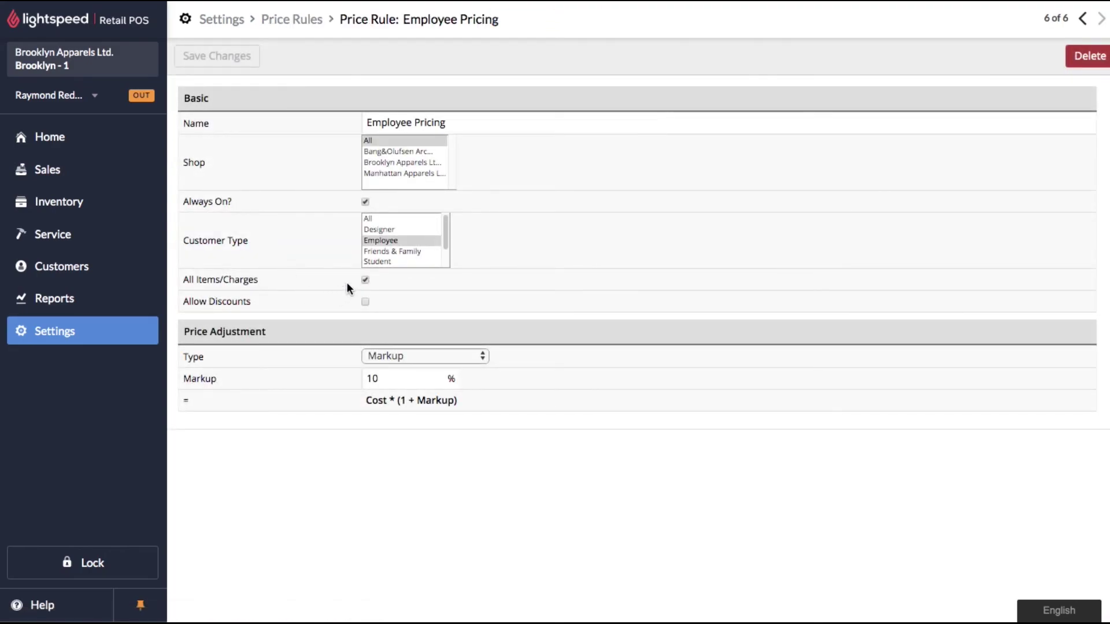